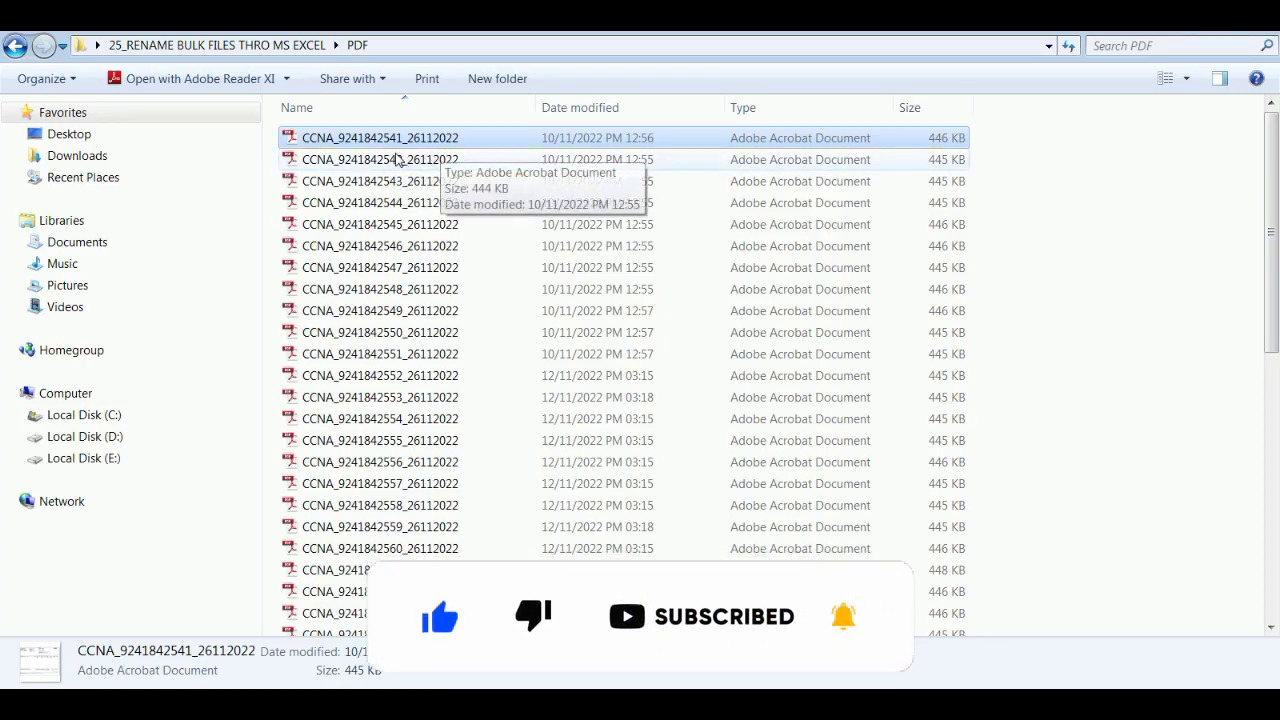
Browse the CCNA PDF files and show the folder's full path in the Explorer address bar
left_click(455, 158)
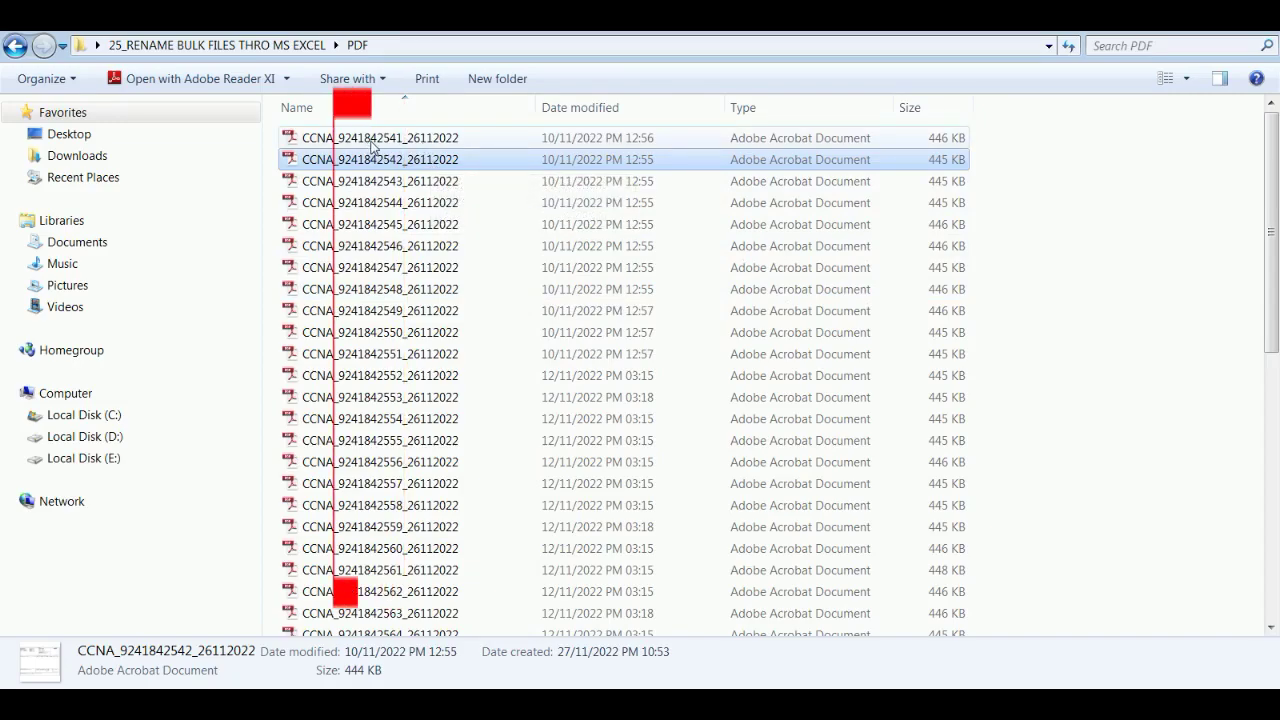
left_click(500, 247)
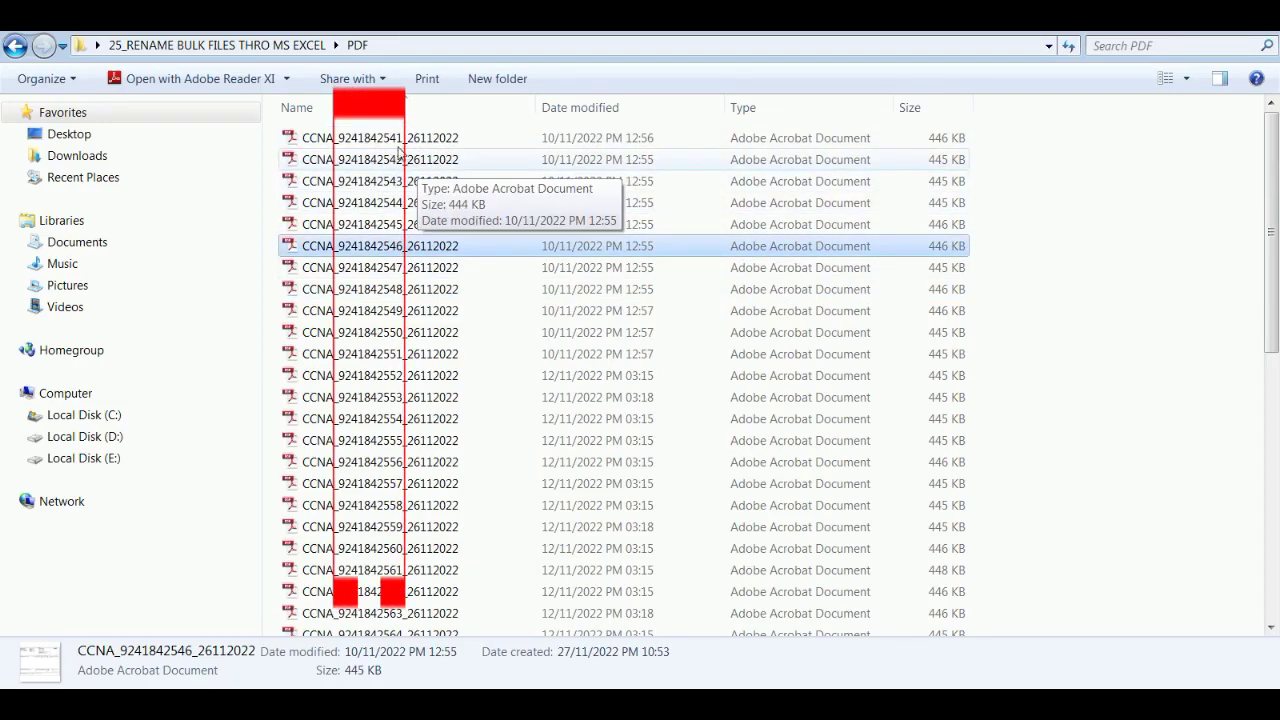
left_click(354, 140)
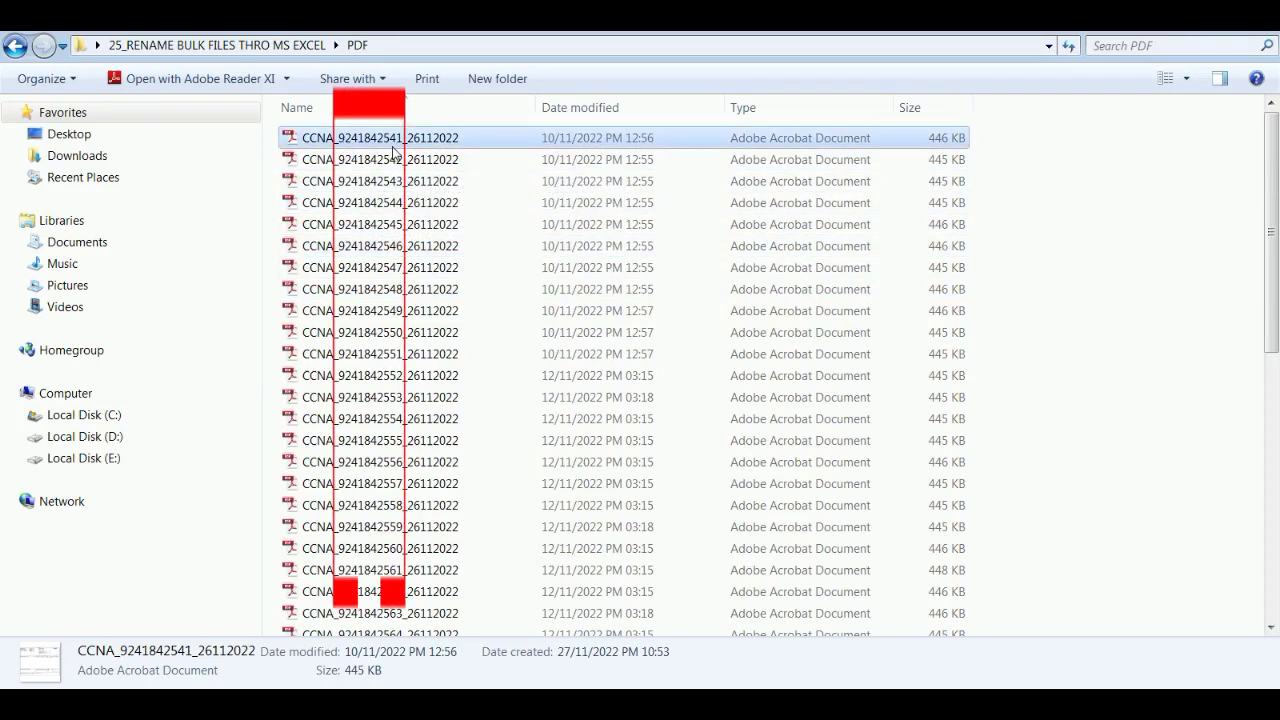
left_click(350, 181)
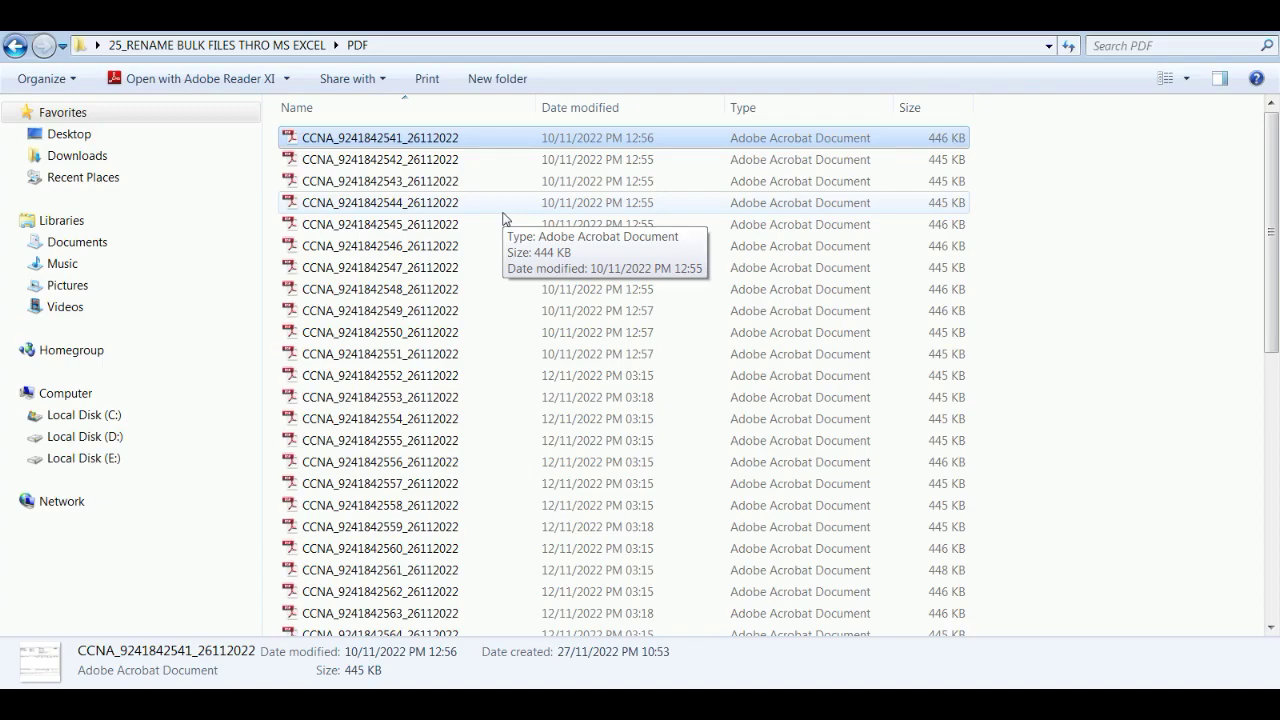
left_click(414, 46)
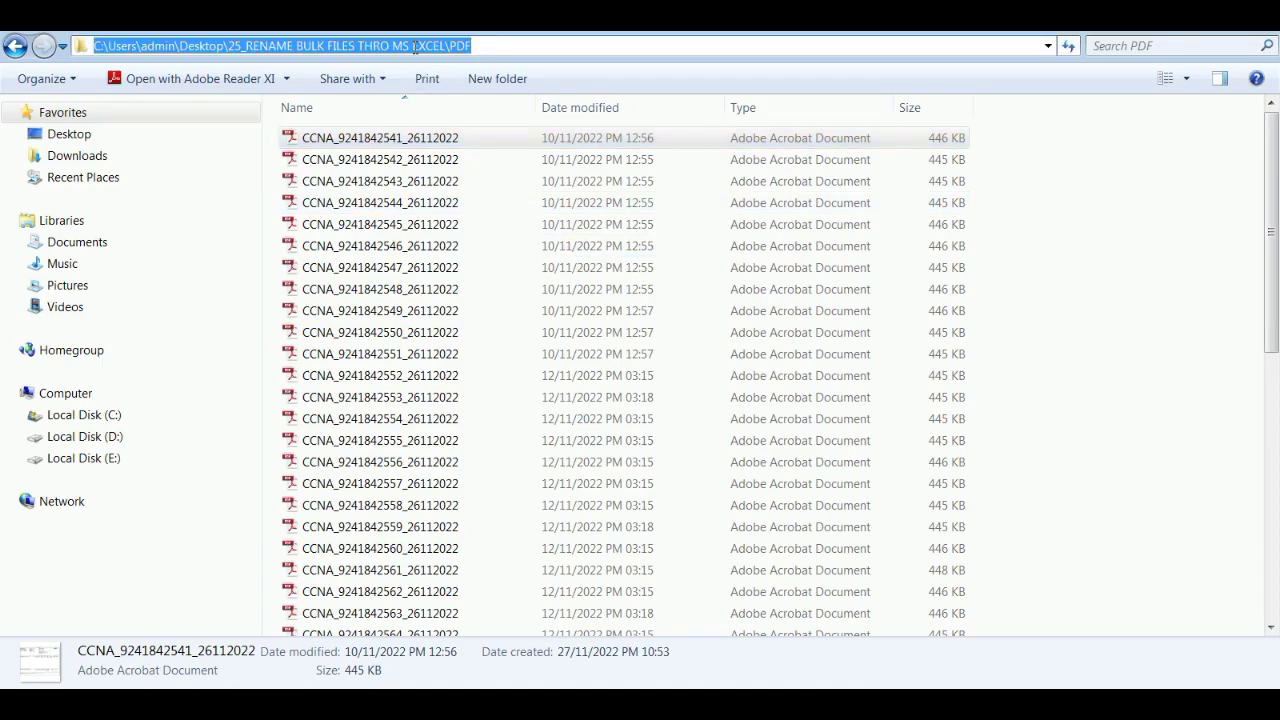
Open the copied PDF folder path in Chrome and select the entire directory index page
key("ctrl+c")
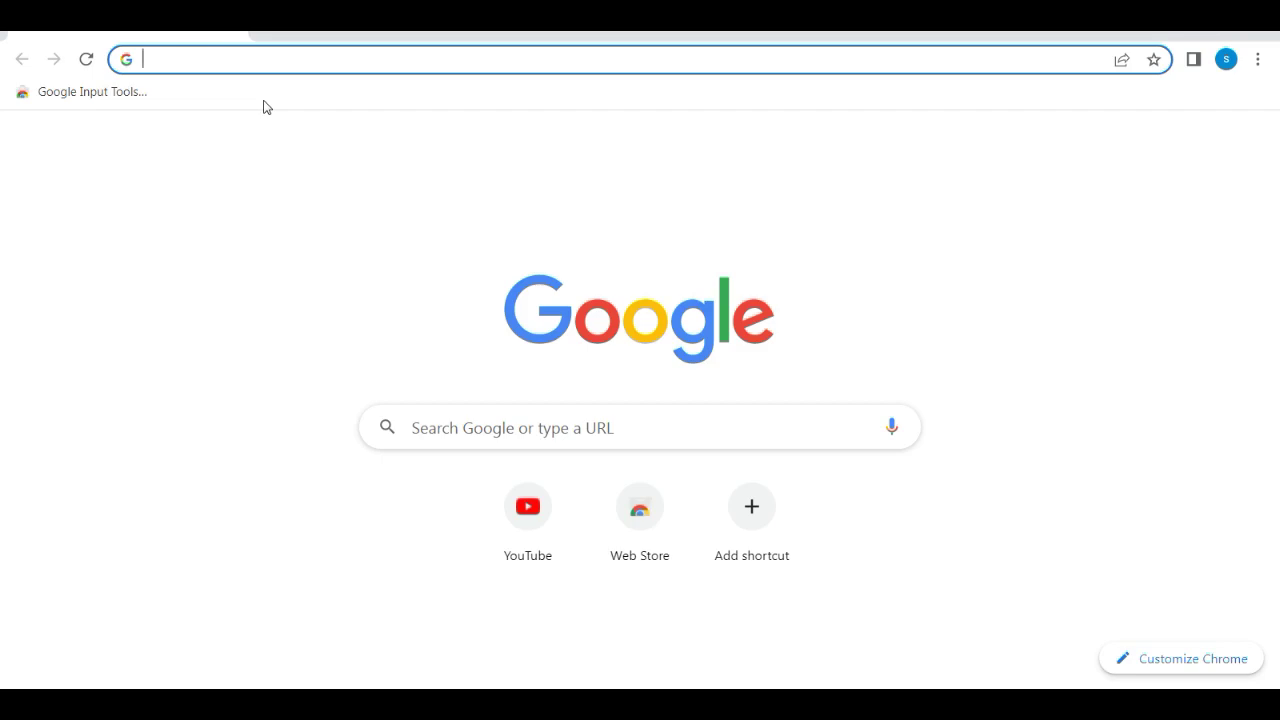
key("ctrl+v")
key("Return")
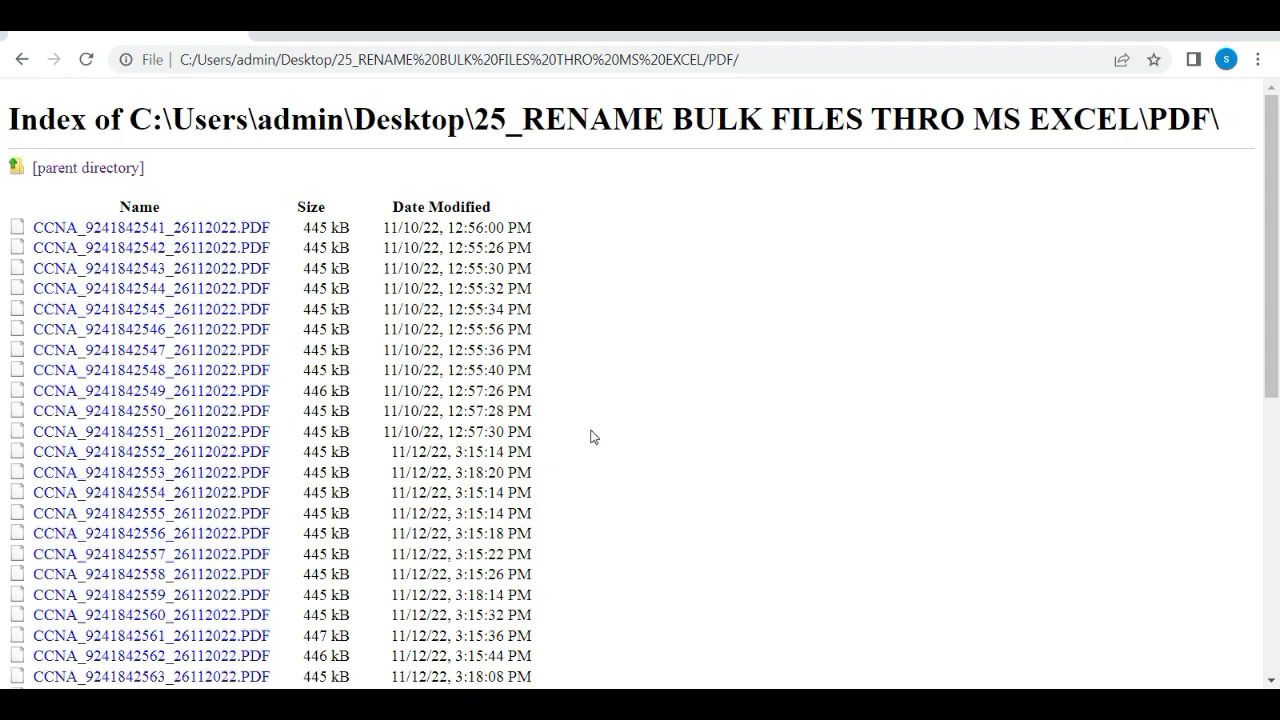
key("ctrl+a")
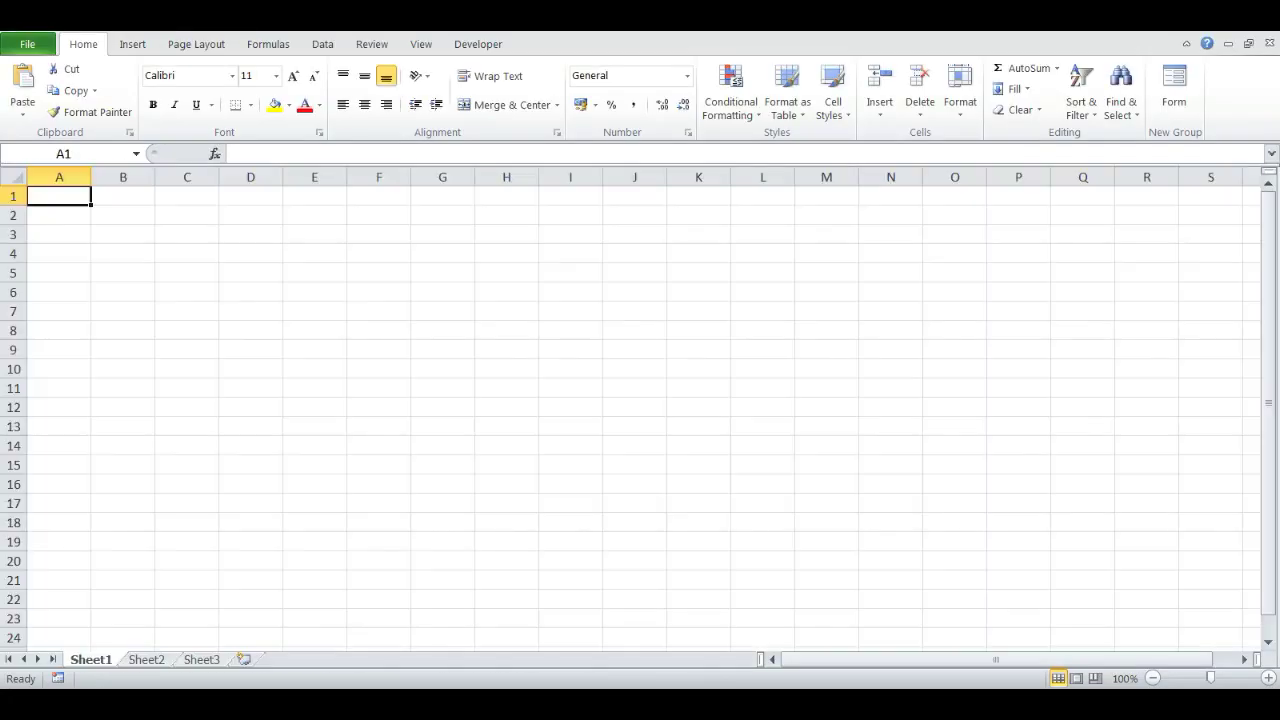
Paste the directory listing into the blank sheet and delete the three header rows
key("ctrl+v")
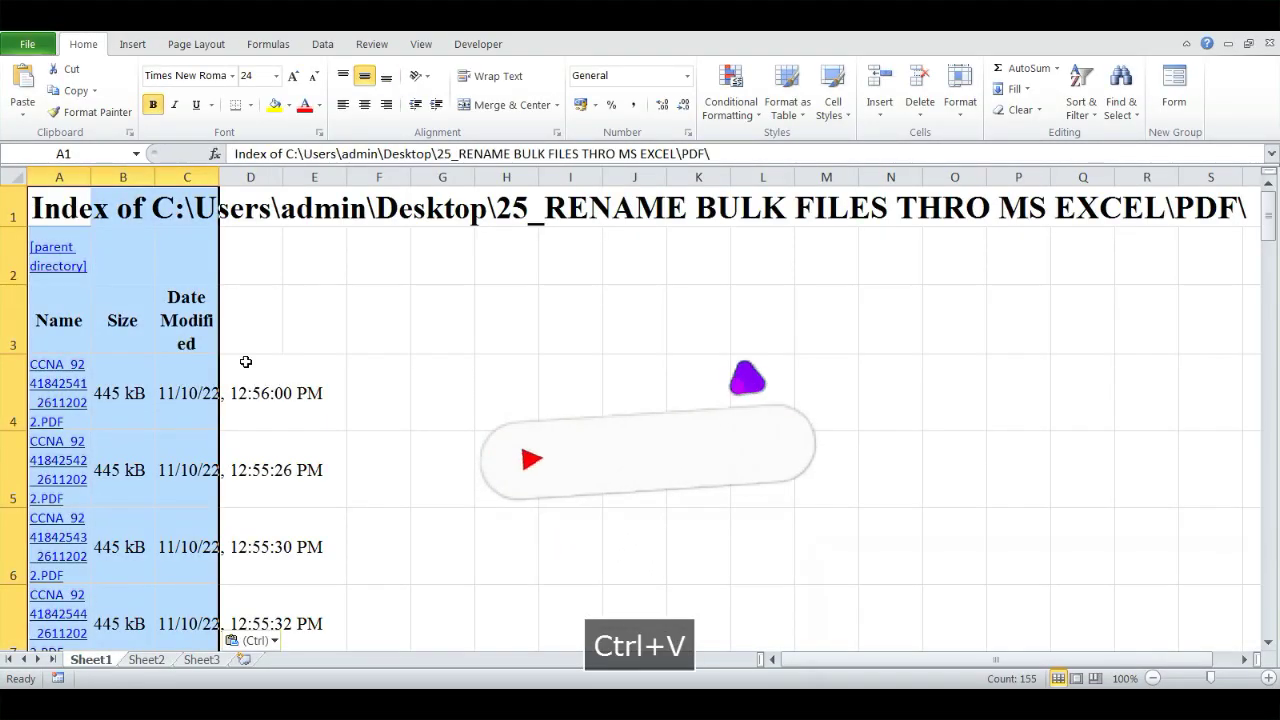
key("Escape")
key("shift+Down")
key("shift+Down")
key("shift+space")
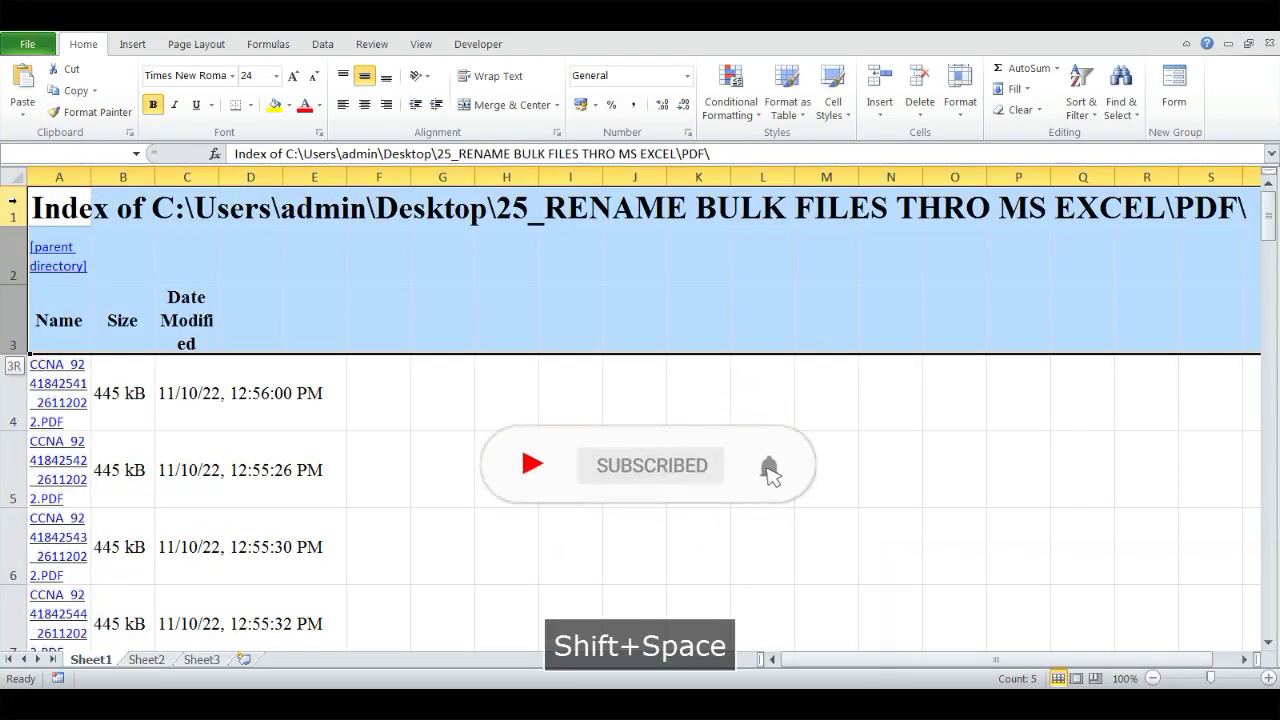
right_click(12, 205)
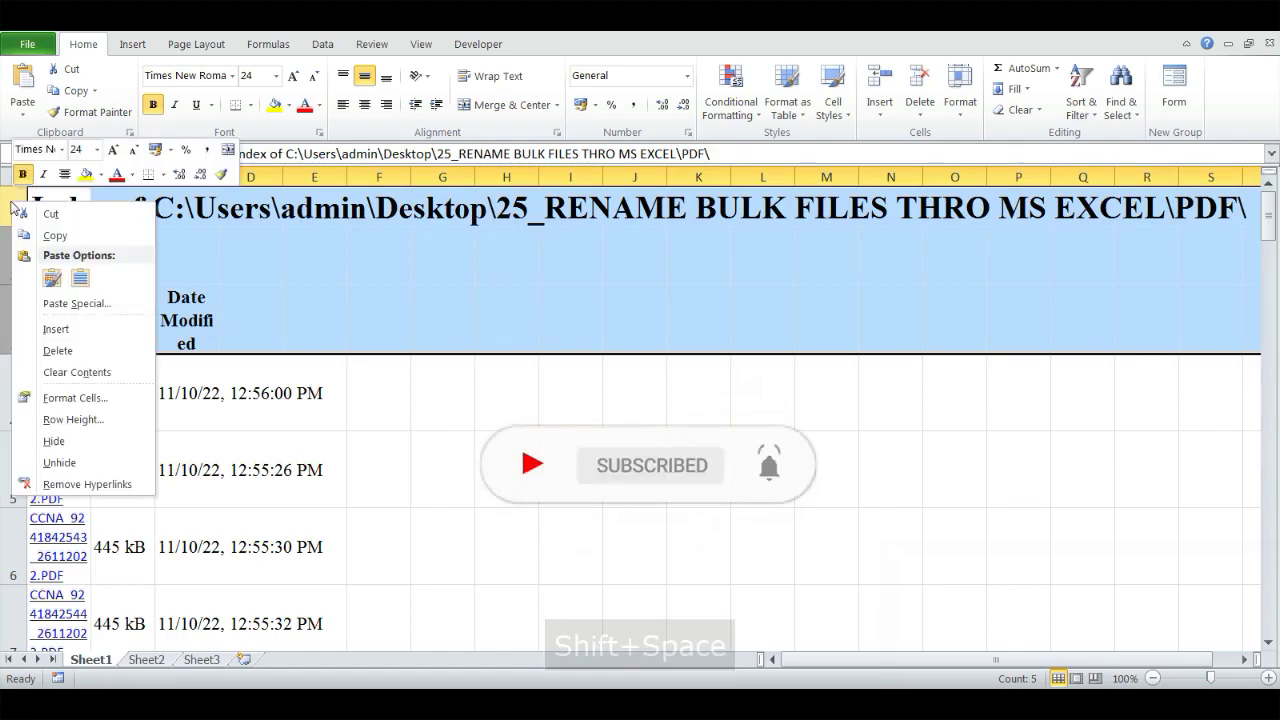
left_click(57, 350)
Delete size and date columns B–F, widen column A, and reset all rows to single height
left_click_drag(123, 177, 348, 176)
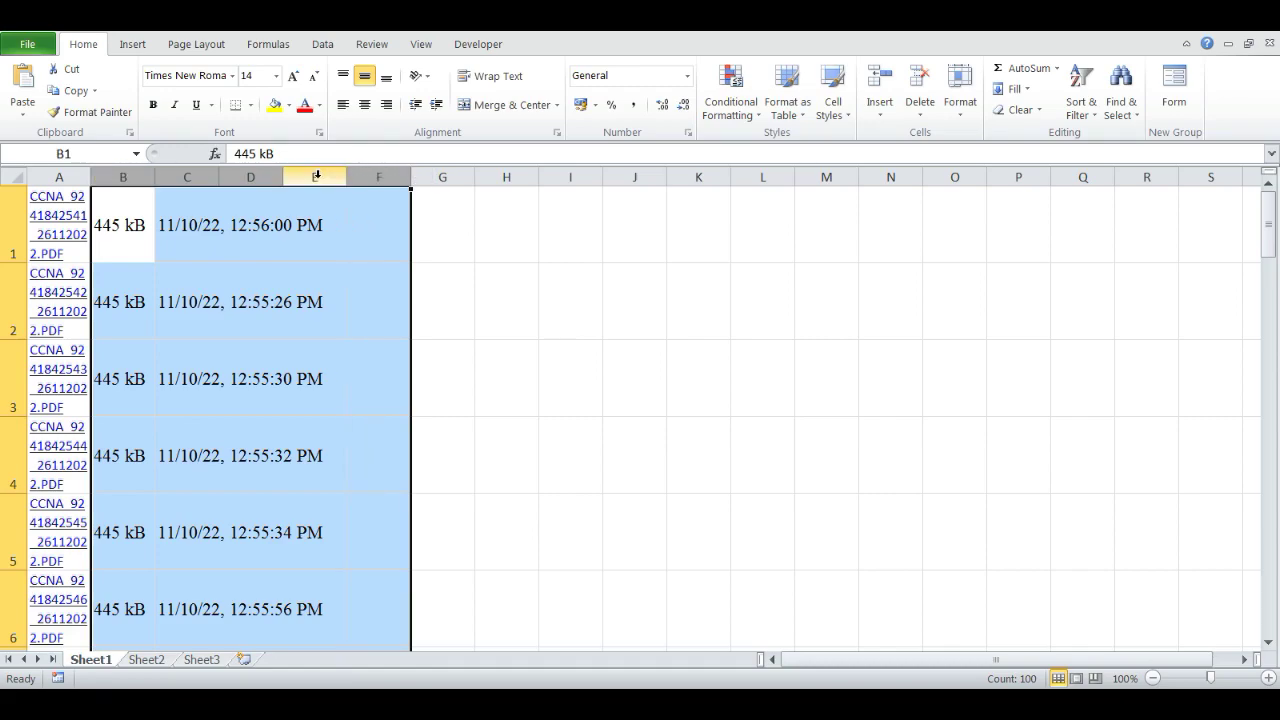
key("ctrl+minus")
left_click(19, 175)
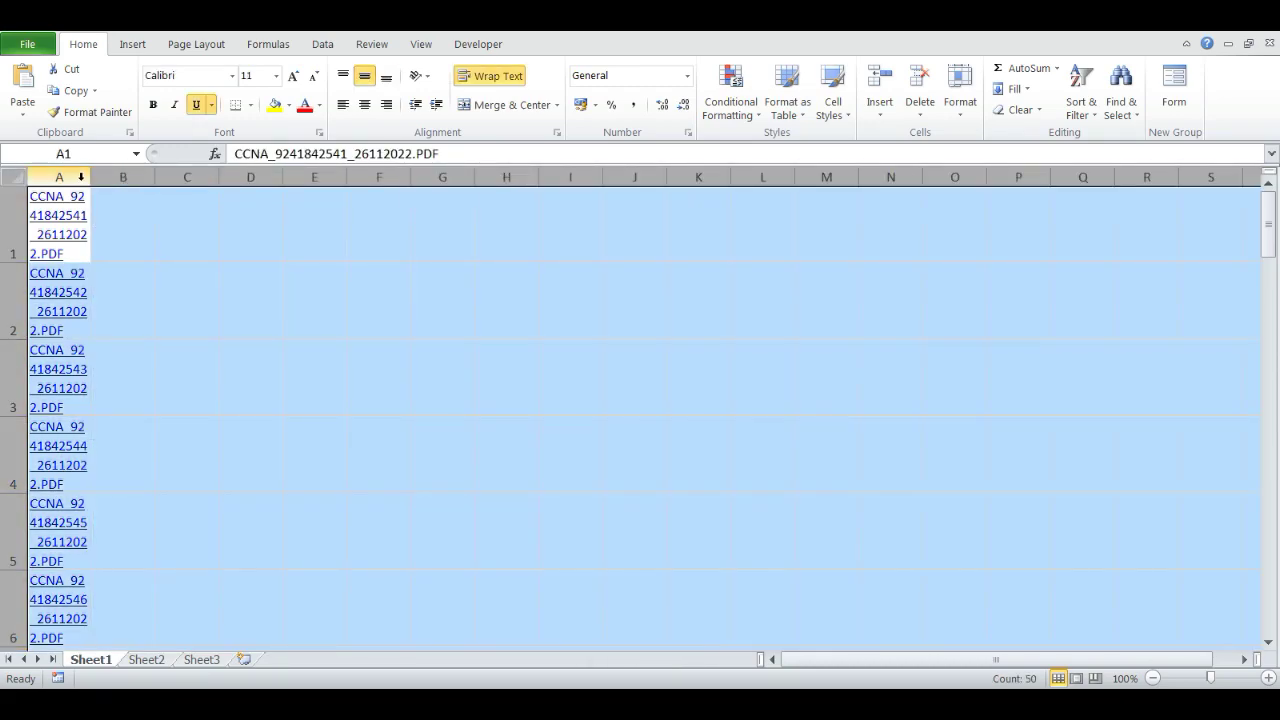
left_click(150, 229)
left_click_drag(91, 177, 278, 181)
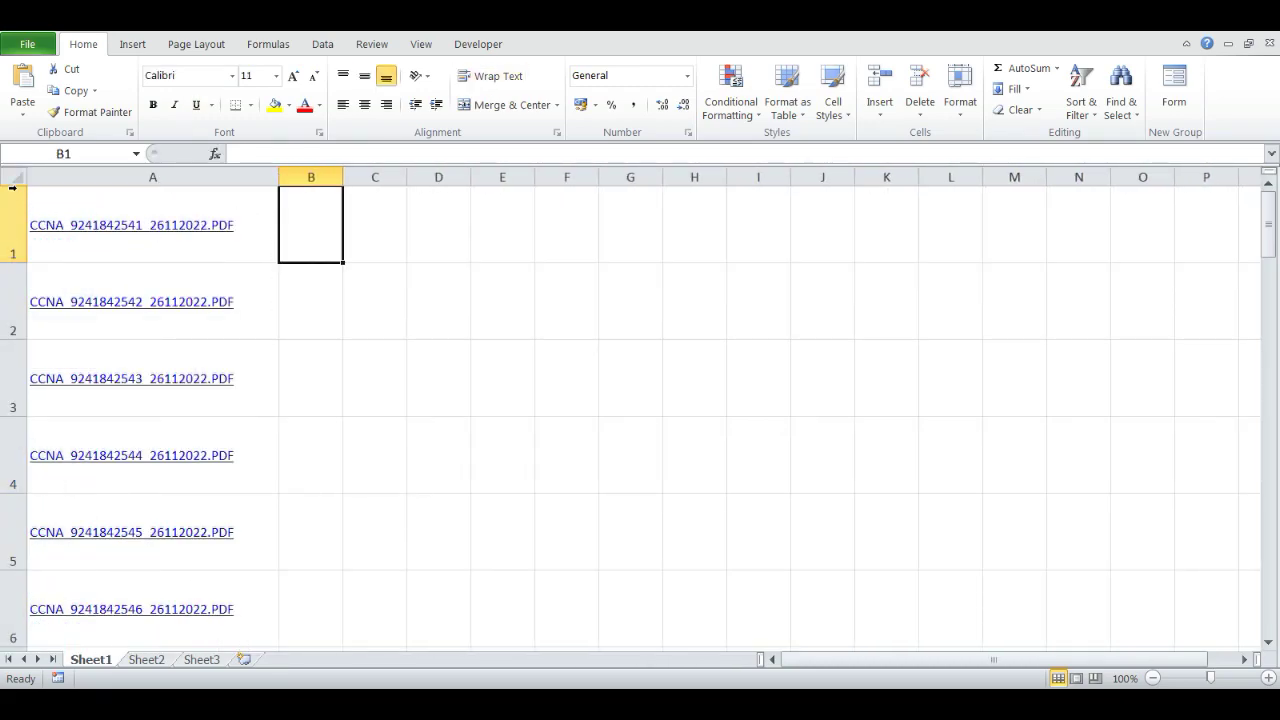
left_click(13, 177)
double_click(13, 257)
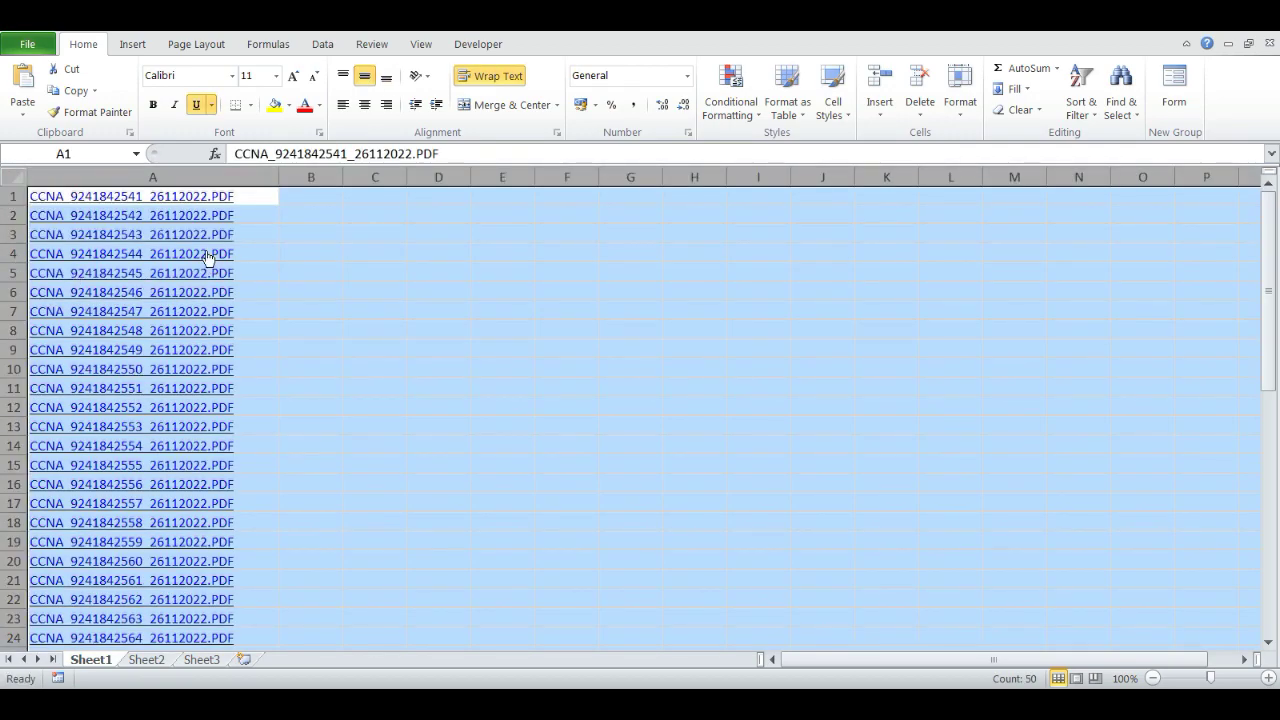
left_click(338, 215)
Copy the 50 file names from column A and paste them as values into C1
key("Up")
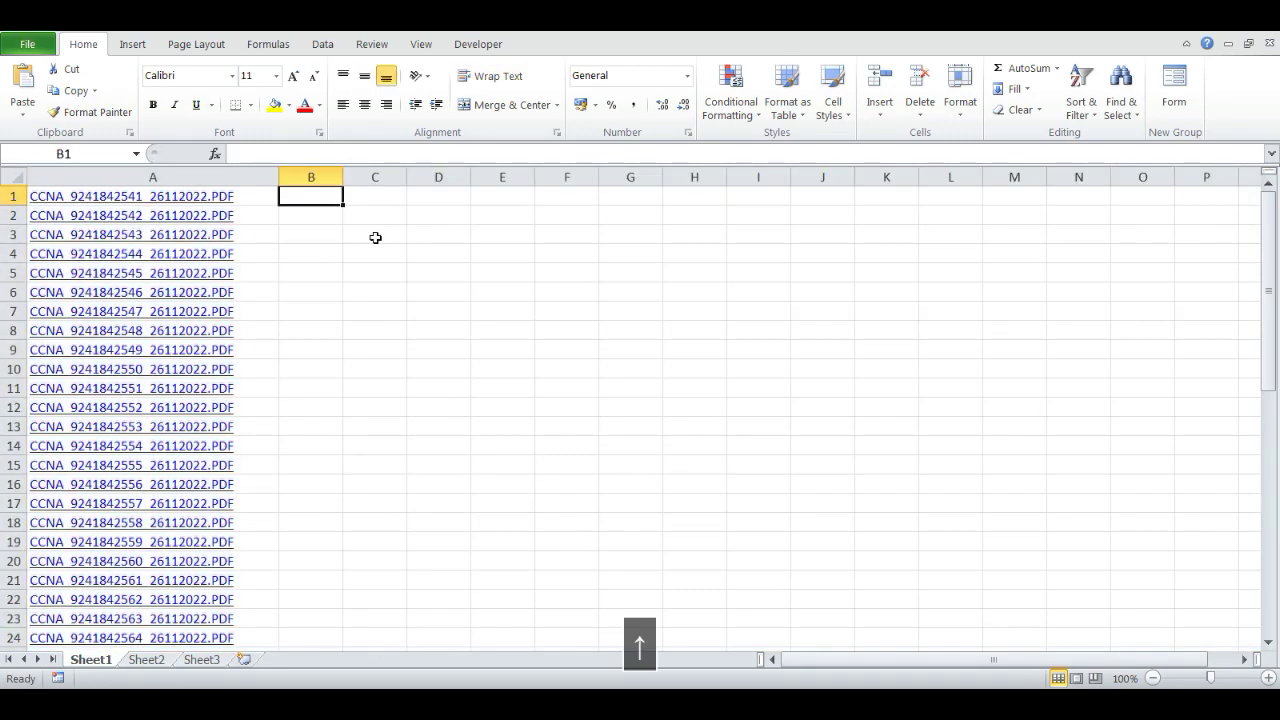
key("Left")
key("ctrl+shift+Down")
key("ctrl+c")
key("Right")
key("Right")
key("Menu")
key("Down")
key("Down")
key("Down")
key("Return")
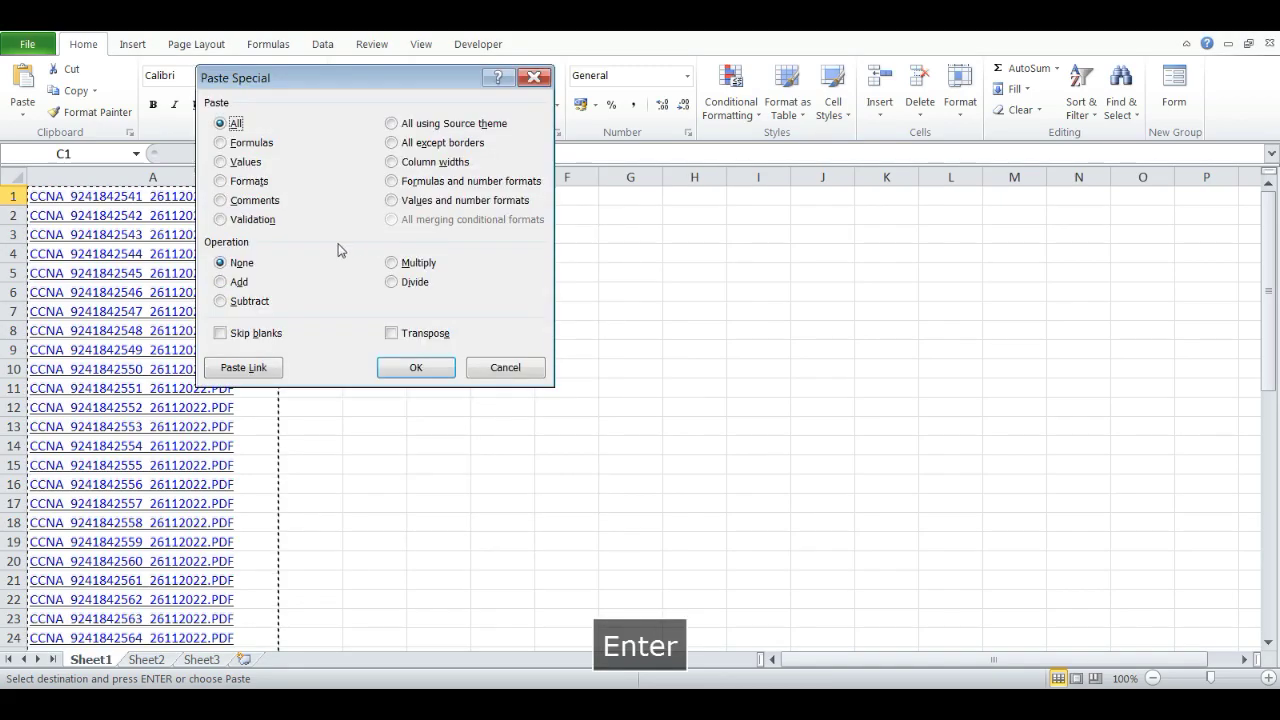
left_click(236, 162)
left_click(414, 369)
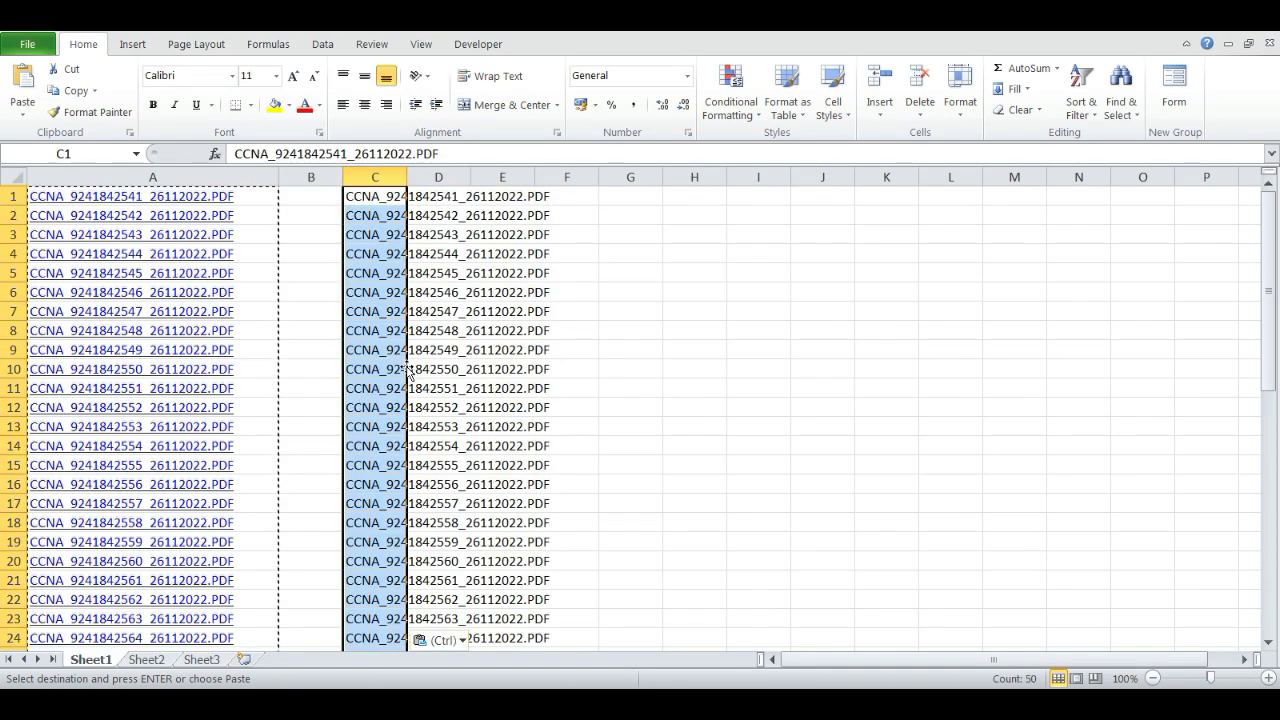
Delete the hyperlinked columns A and B and autofit column A to the names
key("Left")
key("ctrl+space")
key("shift+Left")
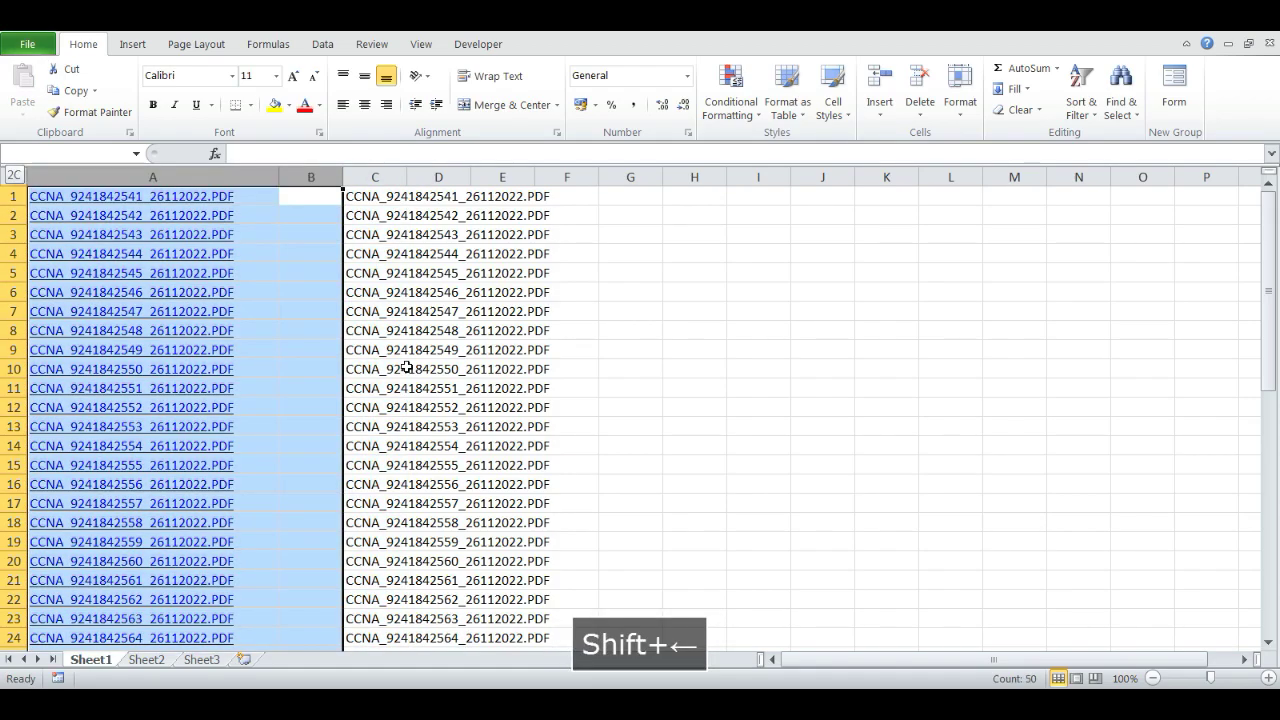
key("ctrl+minus")
key("Right")
key("Right")
key("Right")
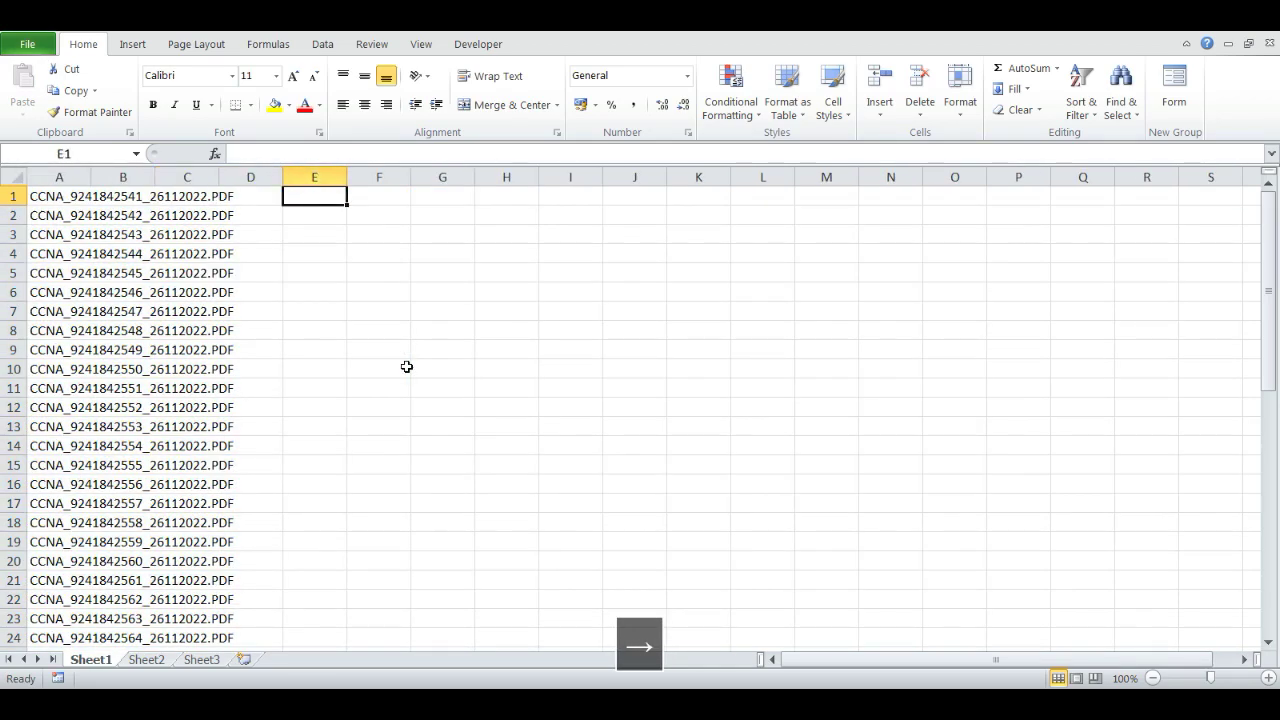
left_click(13, 177)
double_click(88, 173)
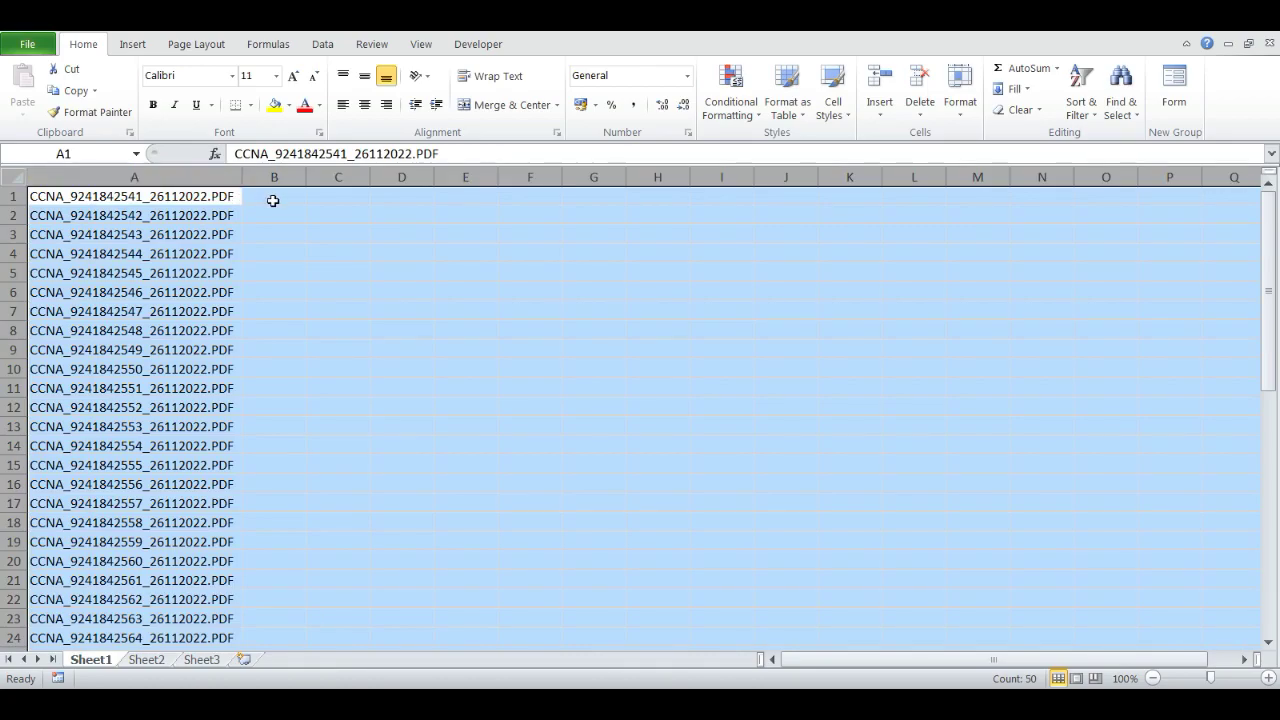
Enter the command word RENAME in C1
left_click(271, 199)
key("Right")
type("RENAME")
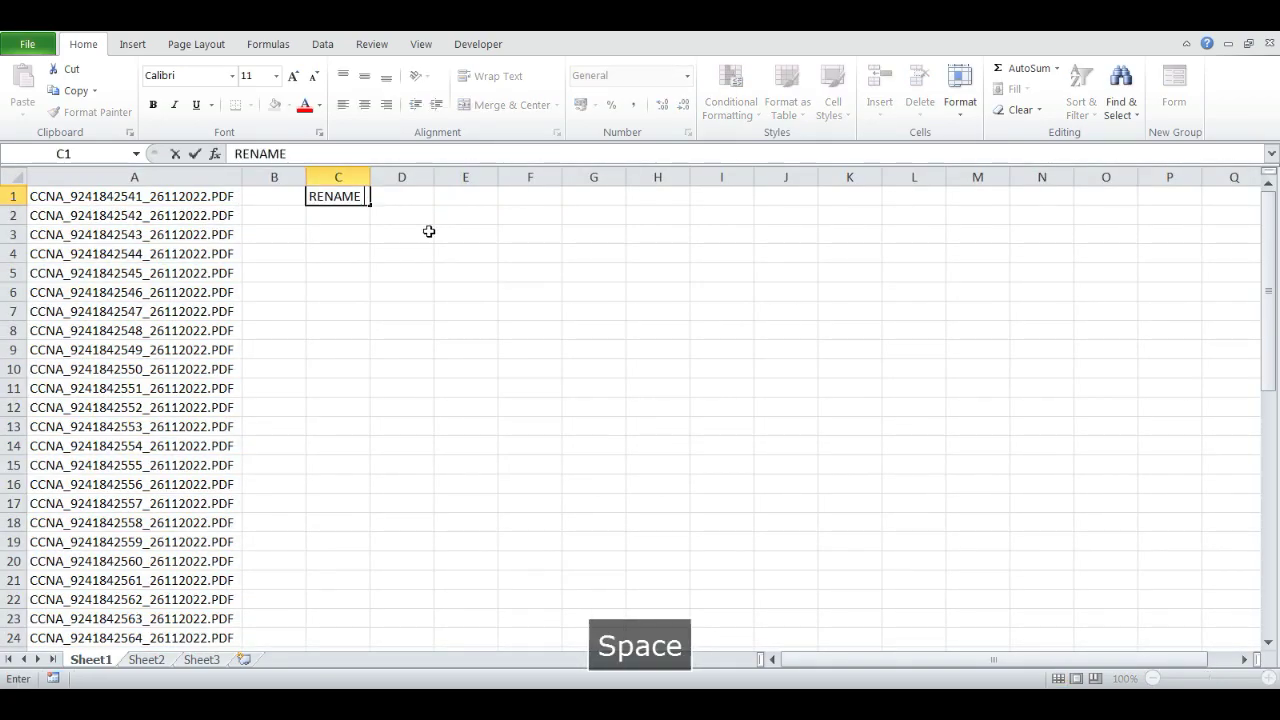
key("Tab")
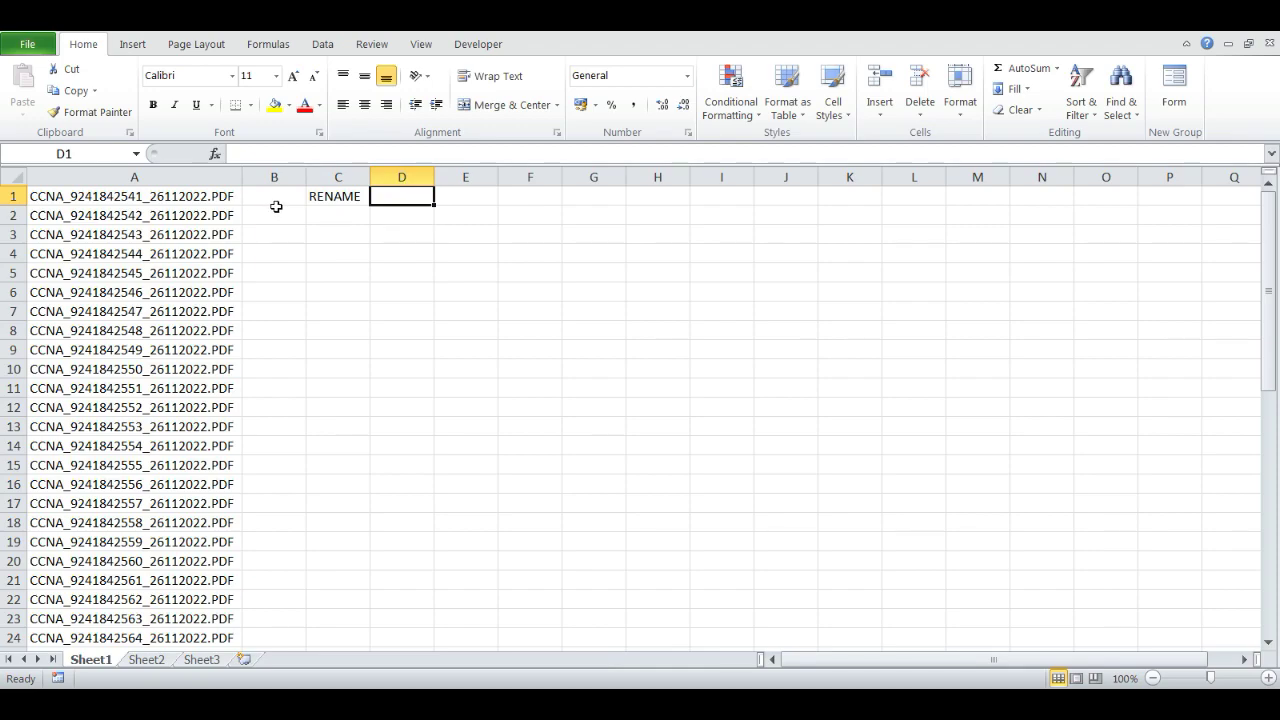
Put =A1 in D1, autofit column D to the file name, and add a space in E1
type("=")
key("Left")
key("Left")
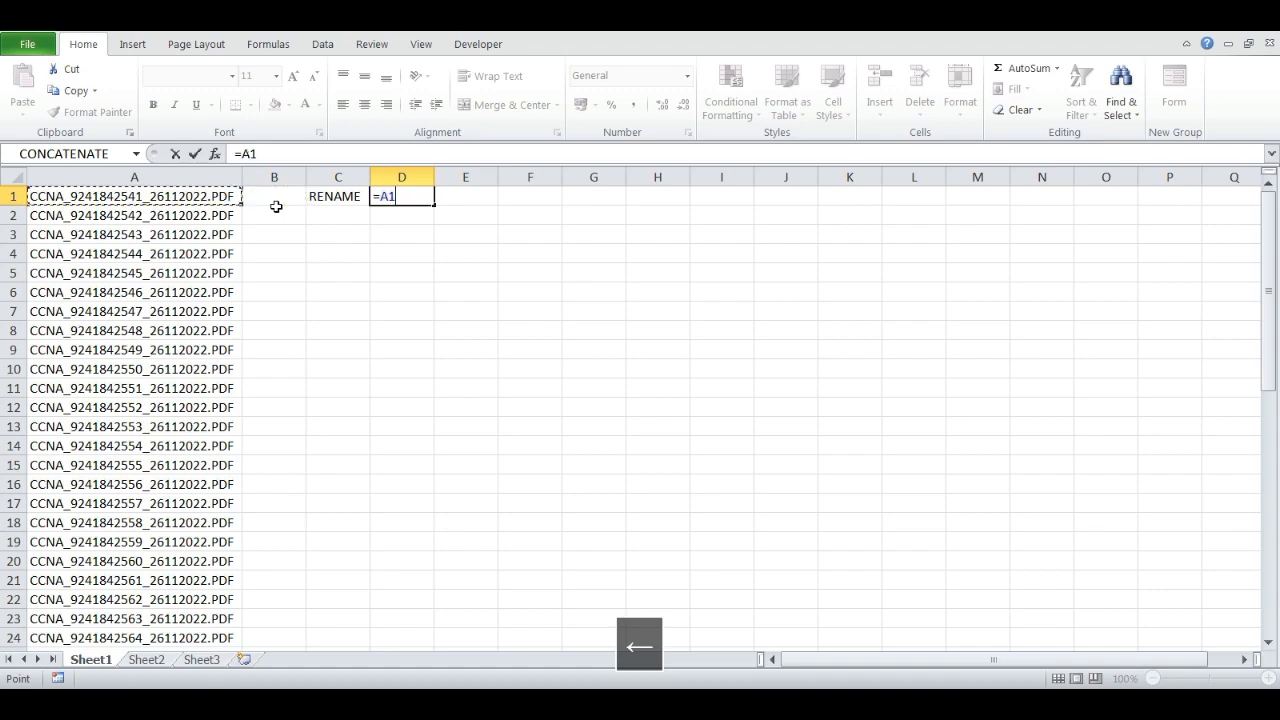
key("Return")
key("Up")
key("Right")
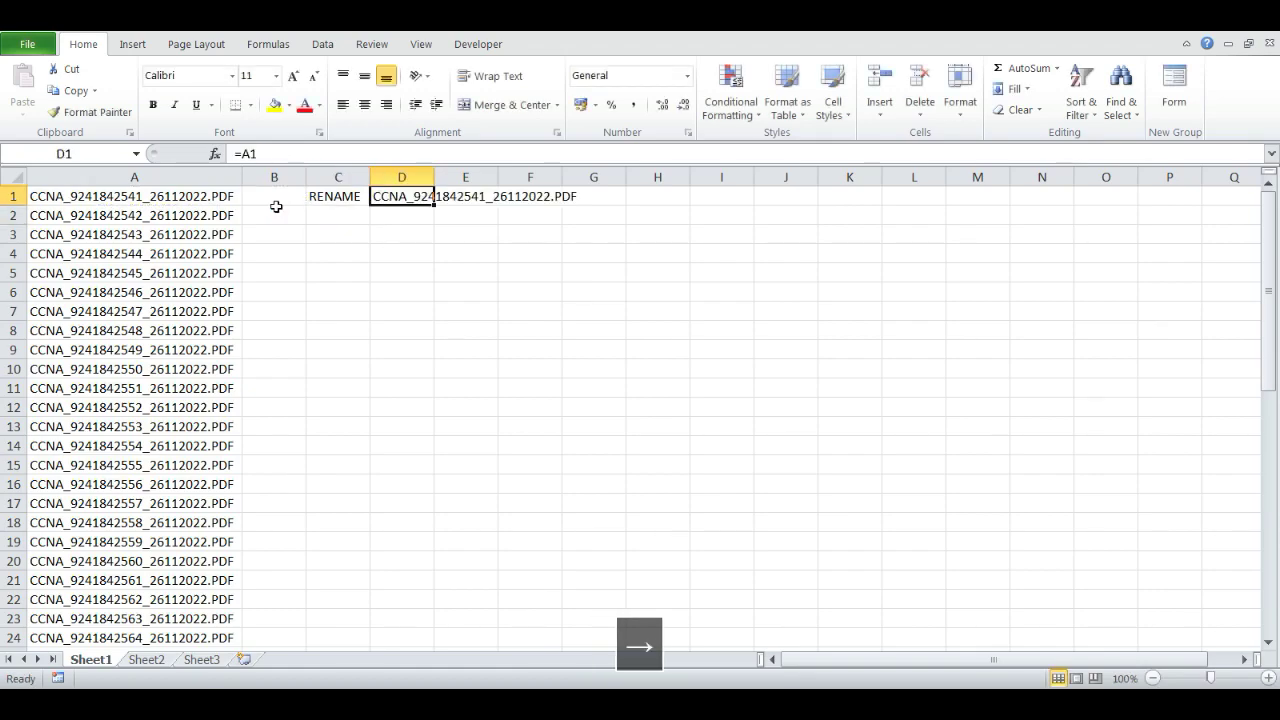
double_click(434, 177)
key("Right")
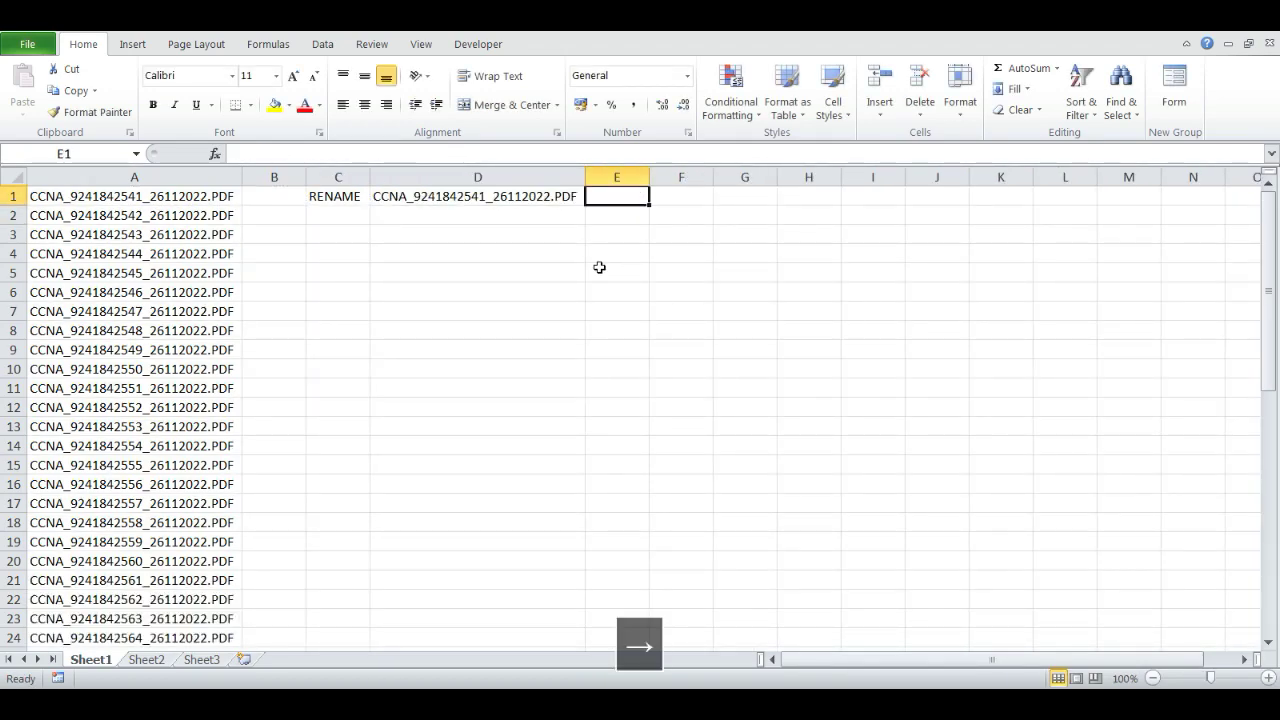
key("space")
key("Right")
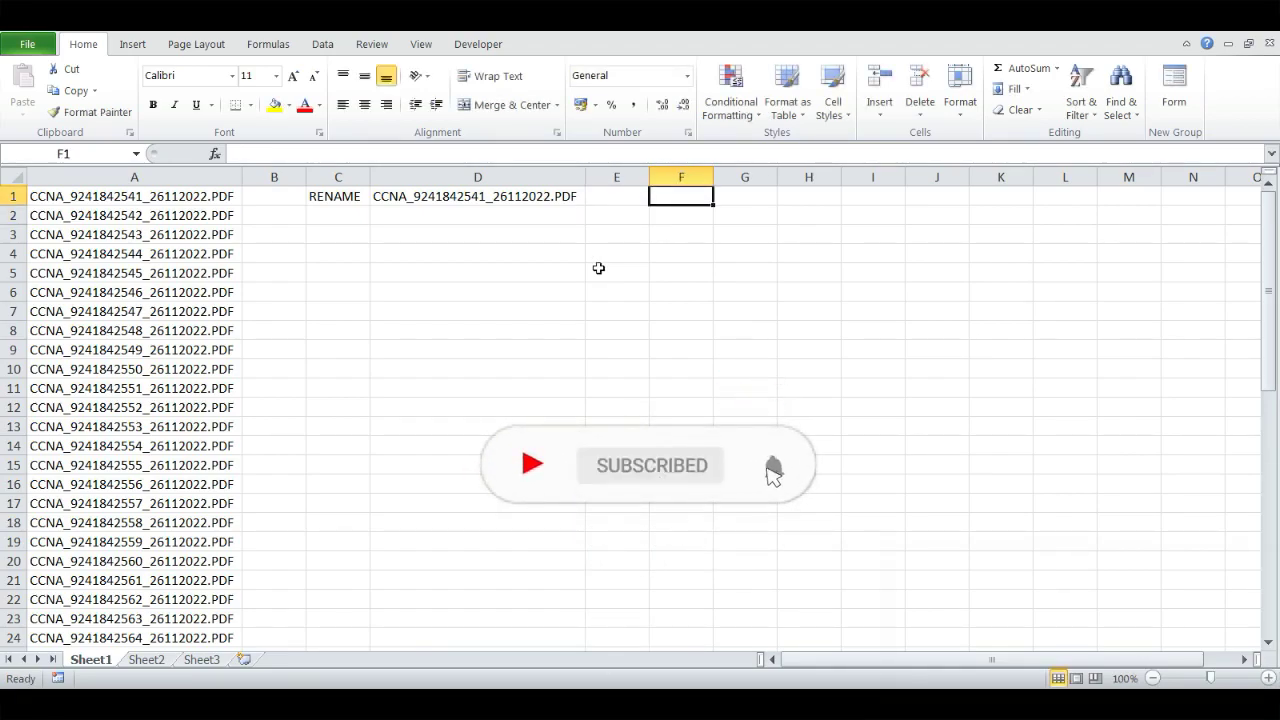
Remove a stray digit and re-enter the separating space in E1
type("9")
key("BackSpace")
key("Left")
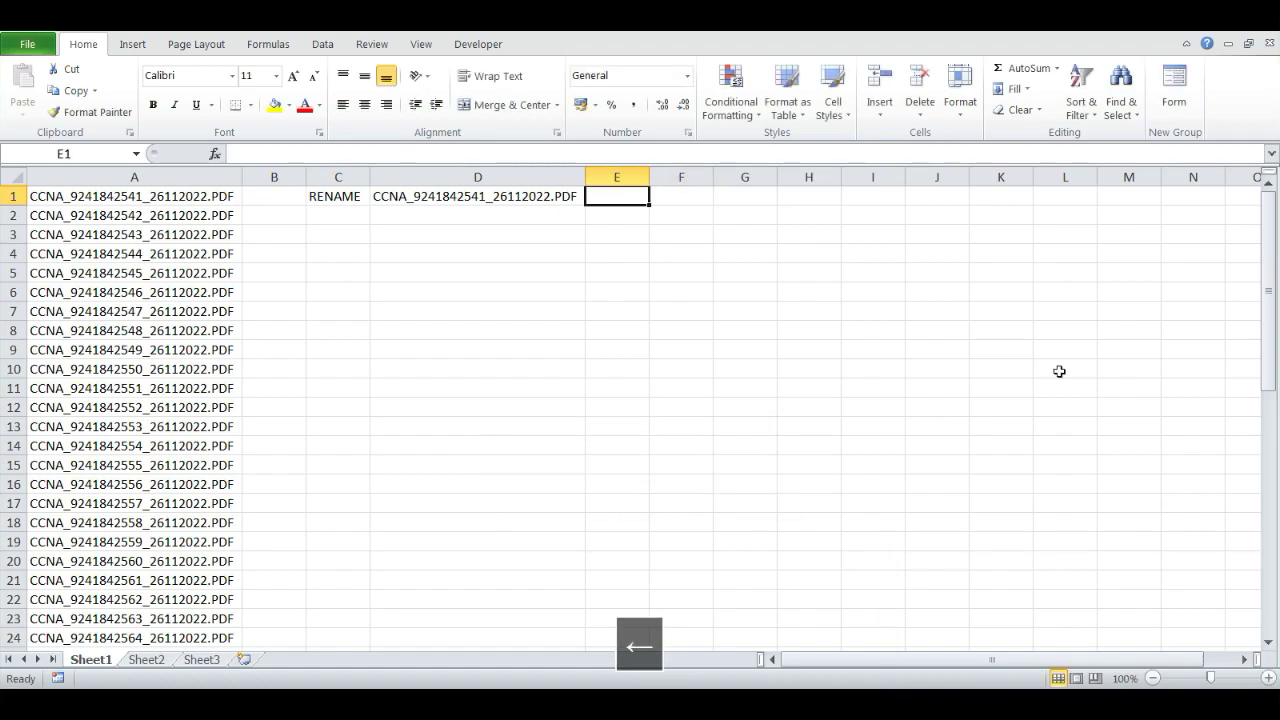
key("space")
key("Up")
key("F2")
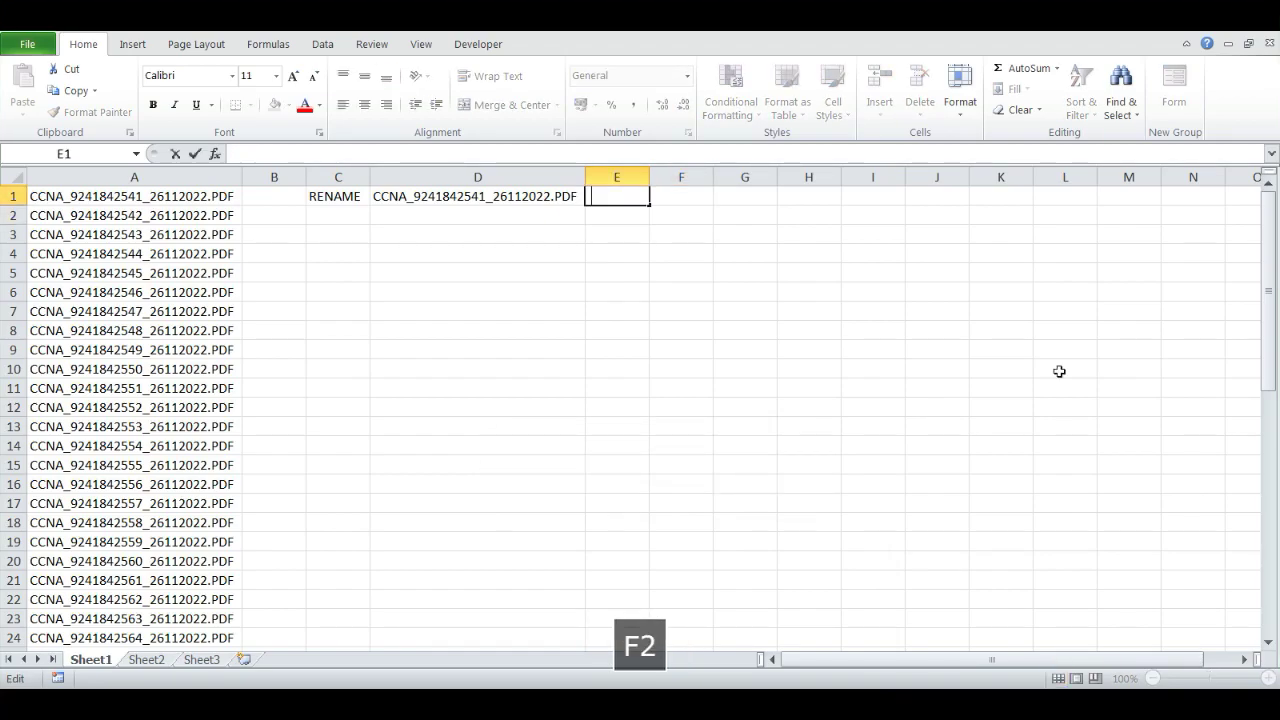
key("ctrl+Right")
key("Right")
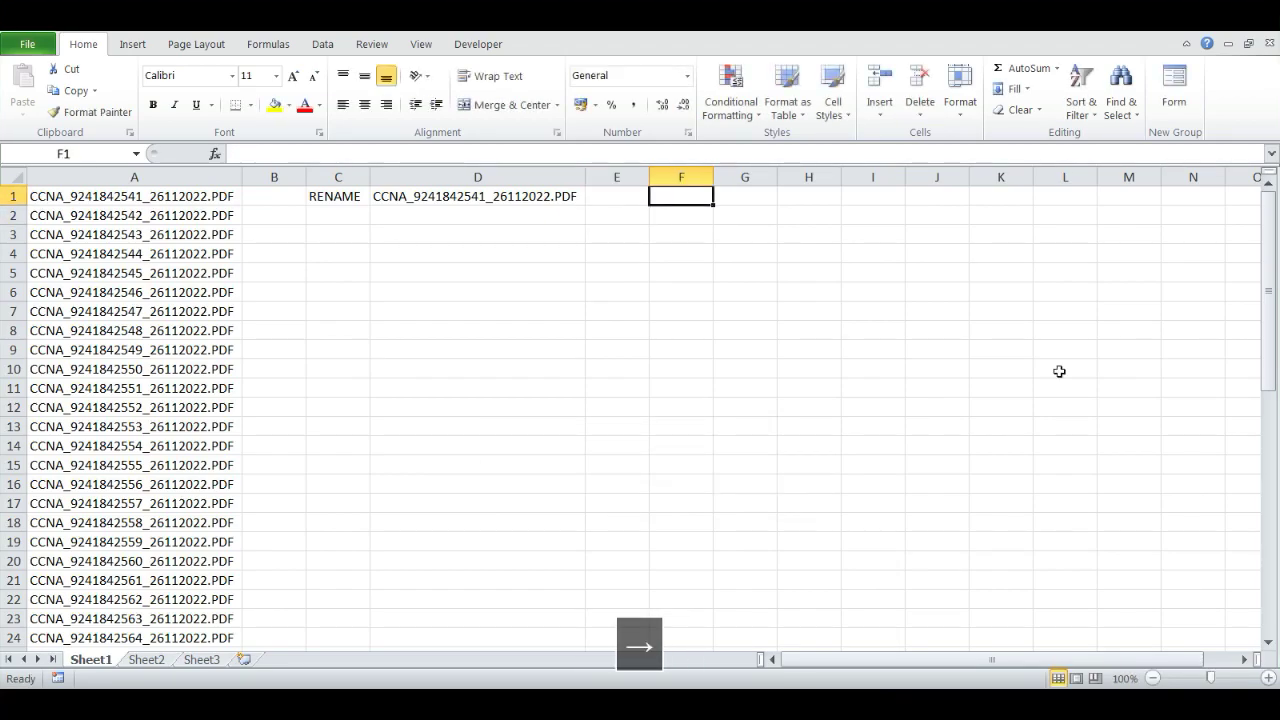
type("9241")
key("Escape")
type("9241")
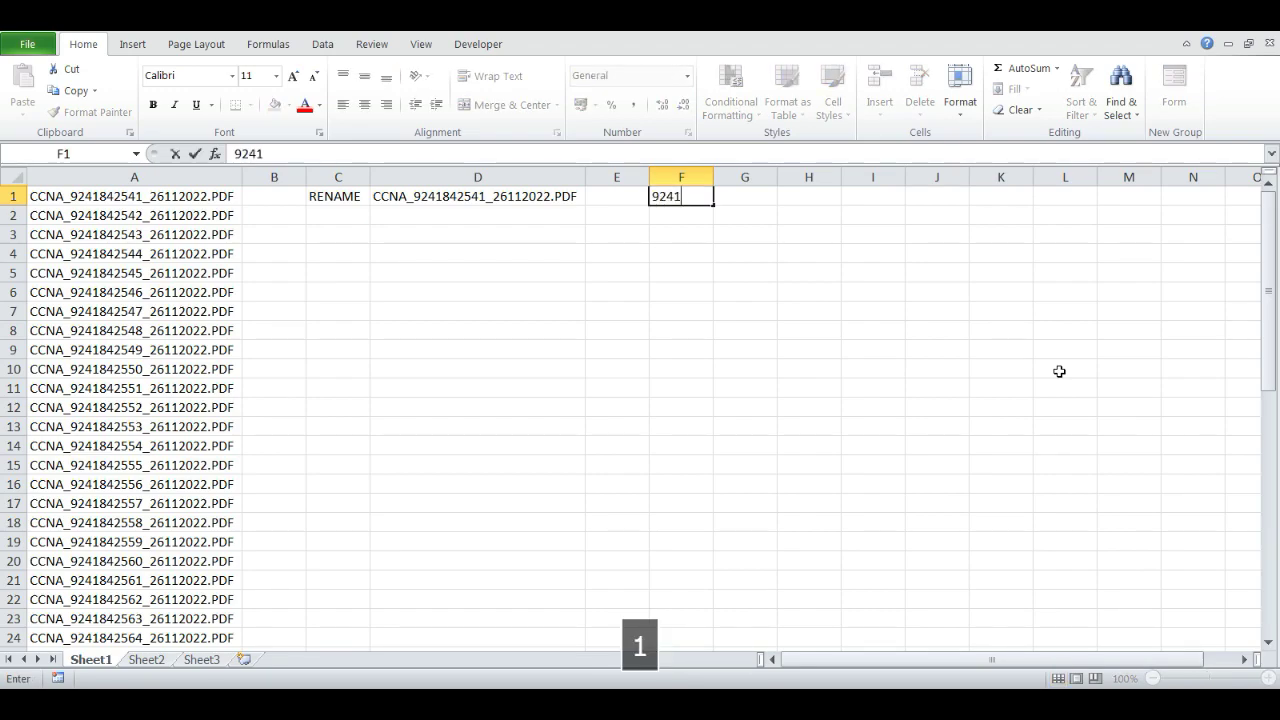
type("842541")
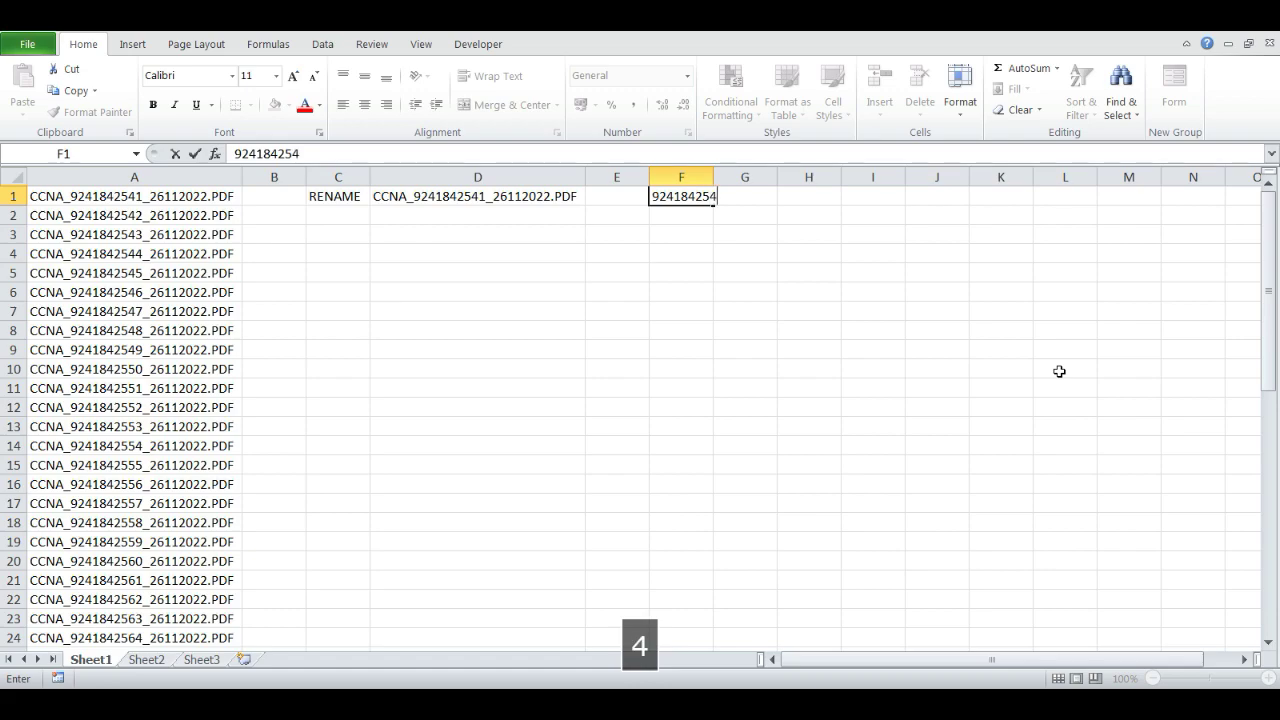
key("Return")
key("Up")
key("Right")
type(".PDF")
key("Return")
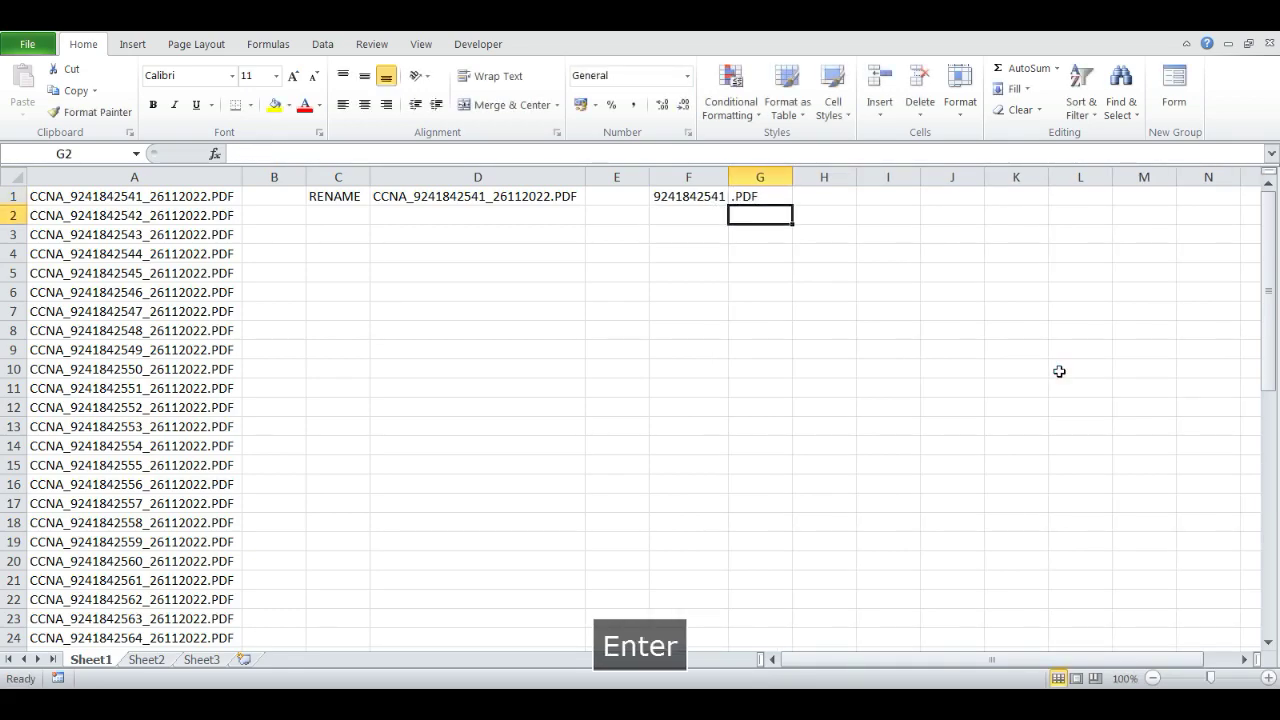
Review the RENAME text in C1 and the =A1 formula in D1
key("Up")
key("Left")
key("Left")
key("Left")
key("Left")
key("Left")
key("Right")
key("F2")
key("Left")
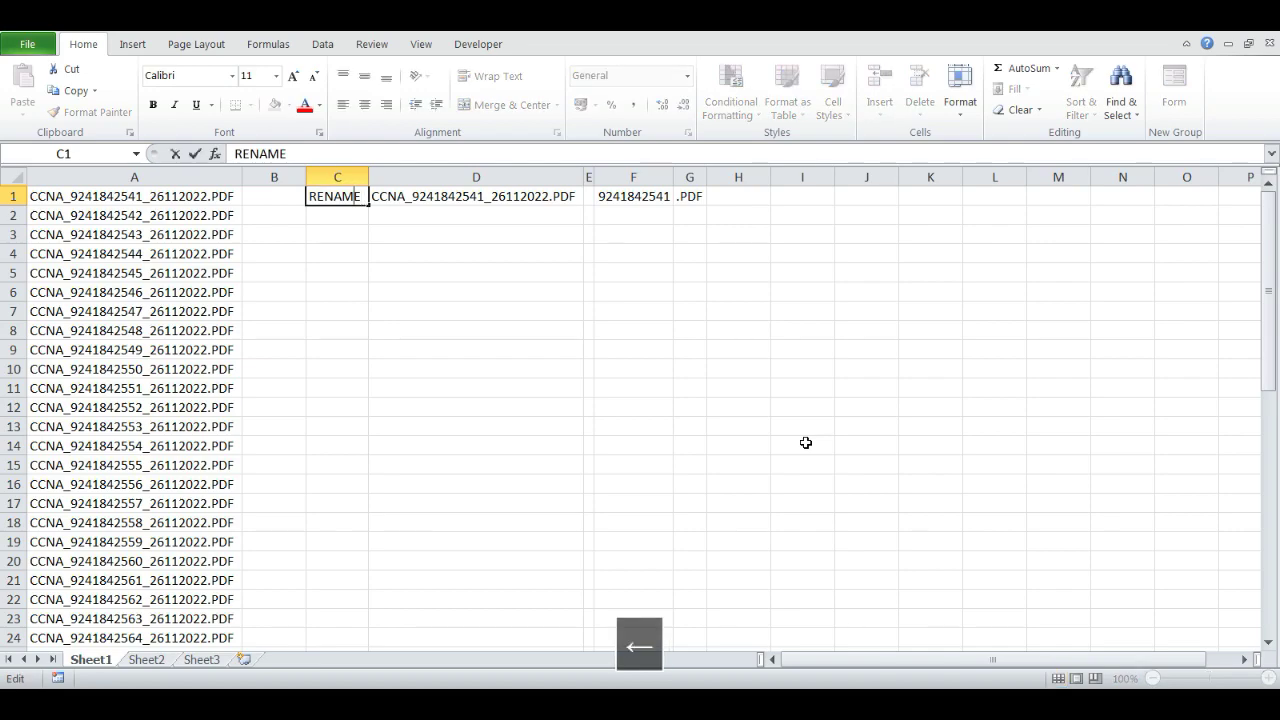
key("ctrl+Right")
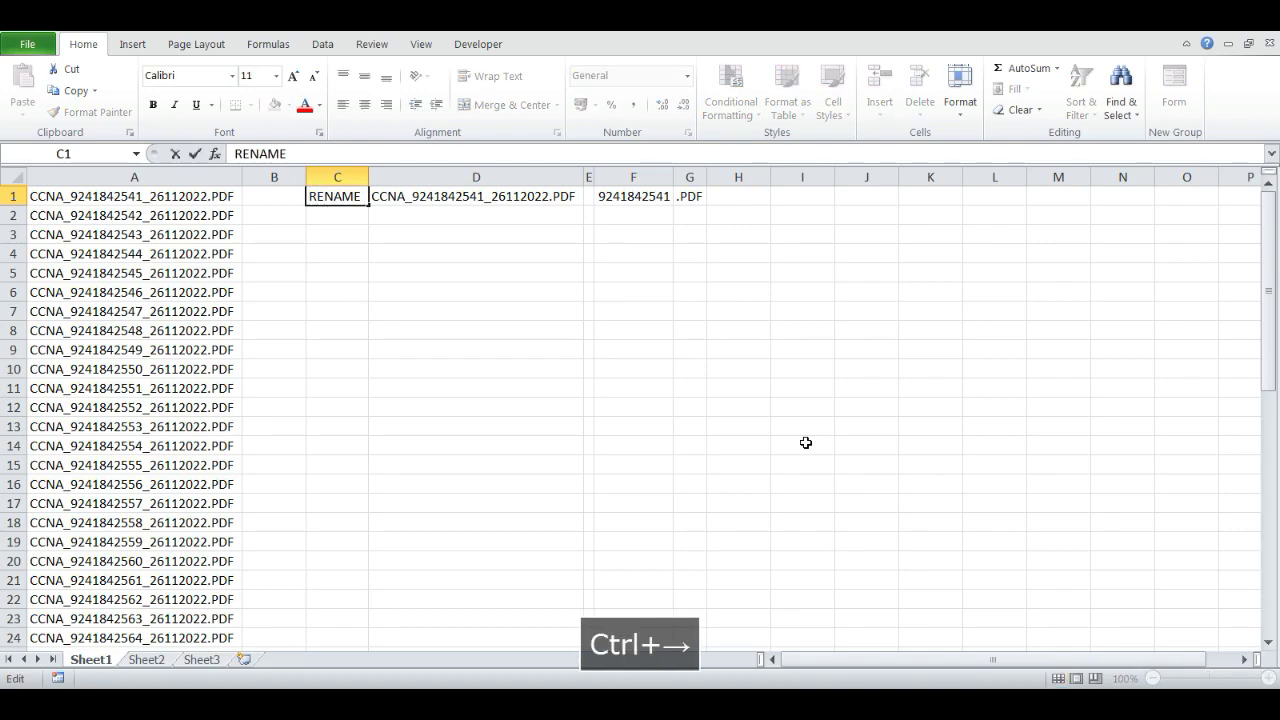
key("Return")
key("Up")
key("Escape")
key("Left")
key("Left")
key("Right")
Check the space in E1, the number in F1, and .PDF in G1
key("Right")
key("F2")
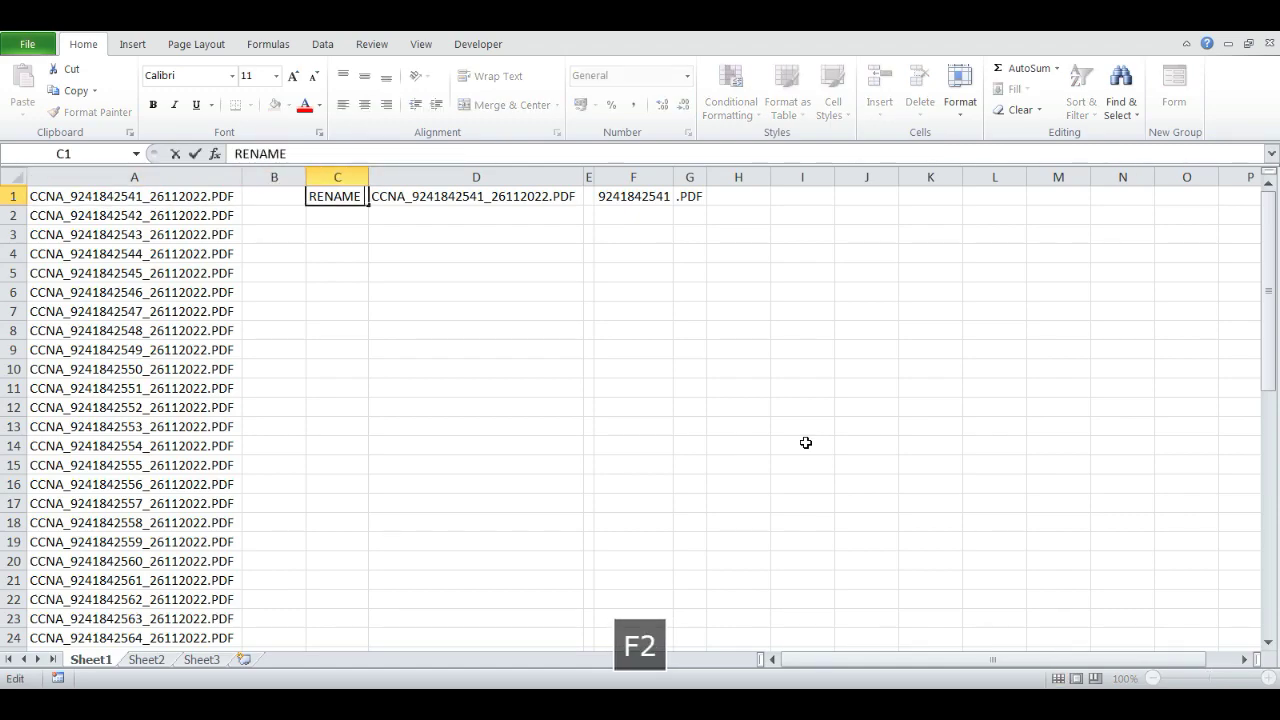
key("ctrl+Right")
key("Tab")
key("F2")
key("Escape")
key("Left")
key("Left")
key("Right")
key("Right")
key("Right")
key("F2")
key("Escape")
key("Right")
key("F2")
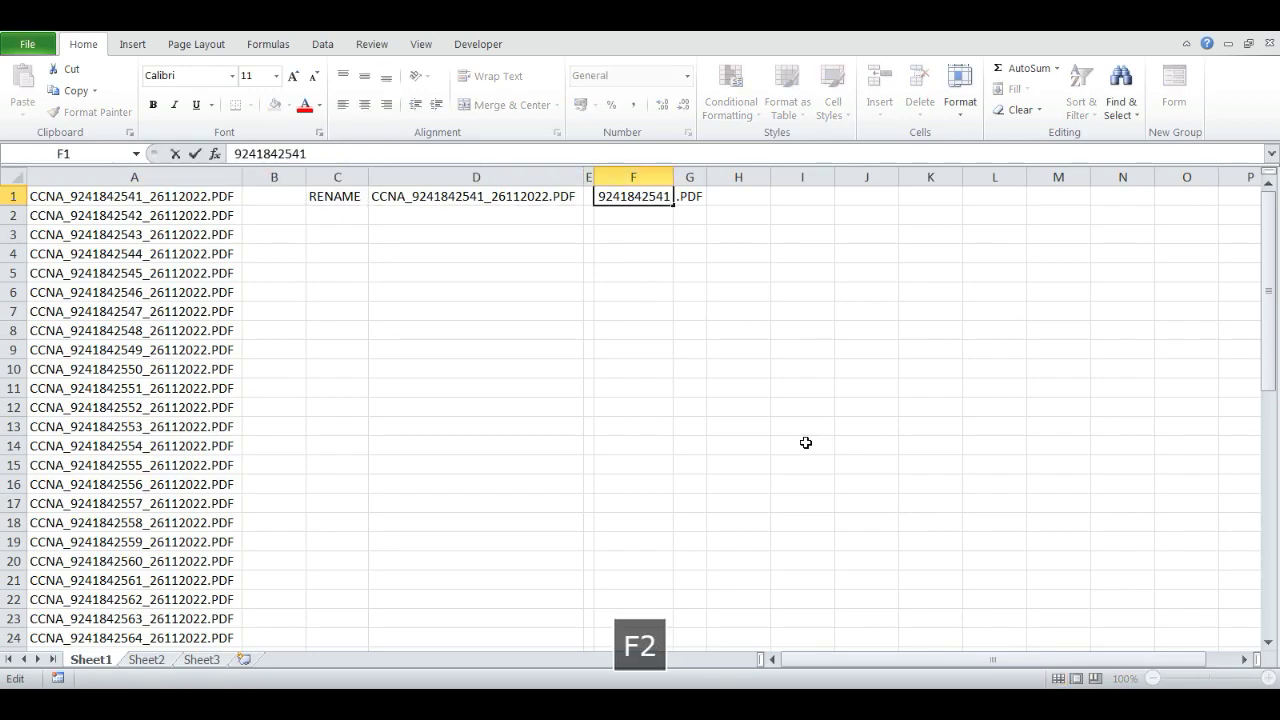
key("Escape")
key("F2")
key("Escape")
key("Right")
key("Left")
key("F2")
key("Escape")
key("Right")
key("Left")
key("Left")
key("Left")
key("Right")
key("Right")
key("Right")
key("F2")
key("Escape")
key("Right")
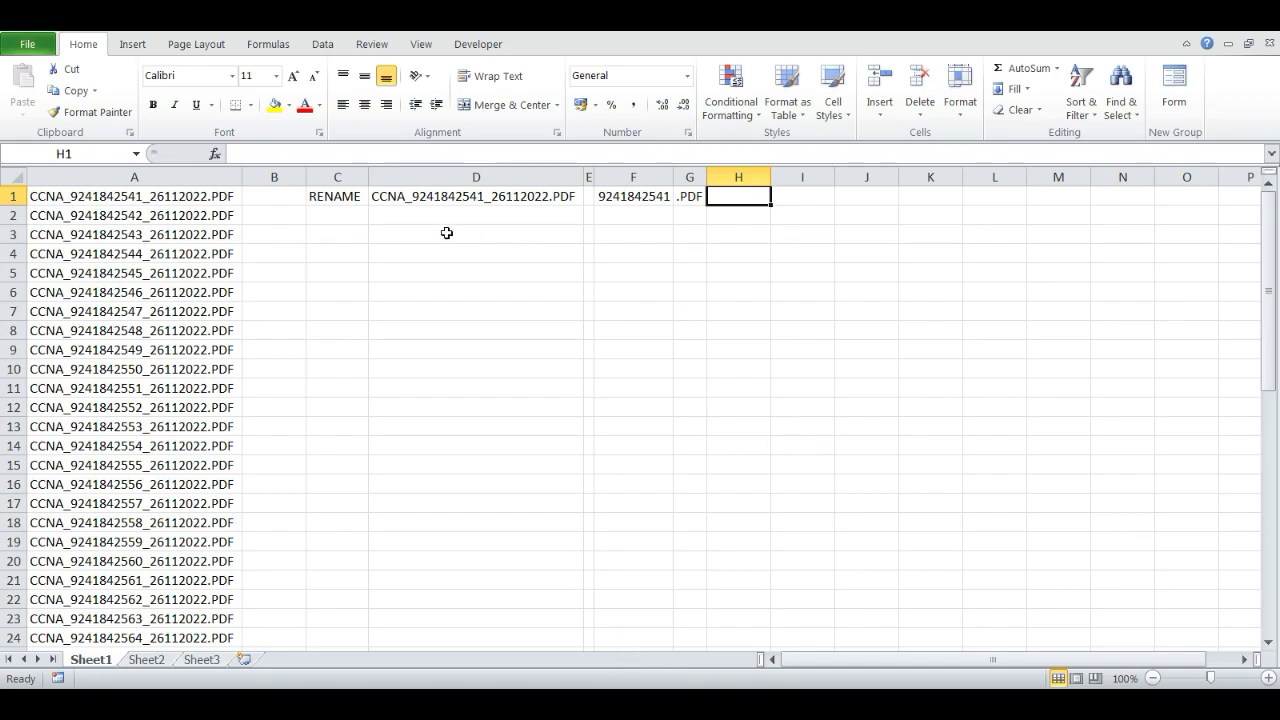
Build =CONCATENATE(C1,D1,E1,F1,G1) in H1 using the function wizard
left_click(214, 153)
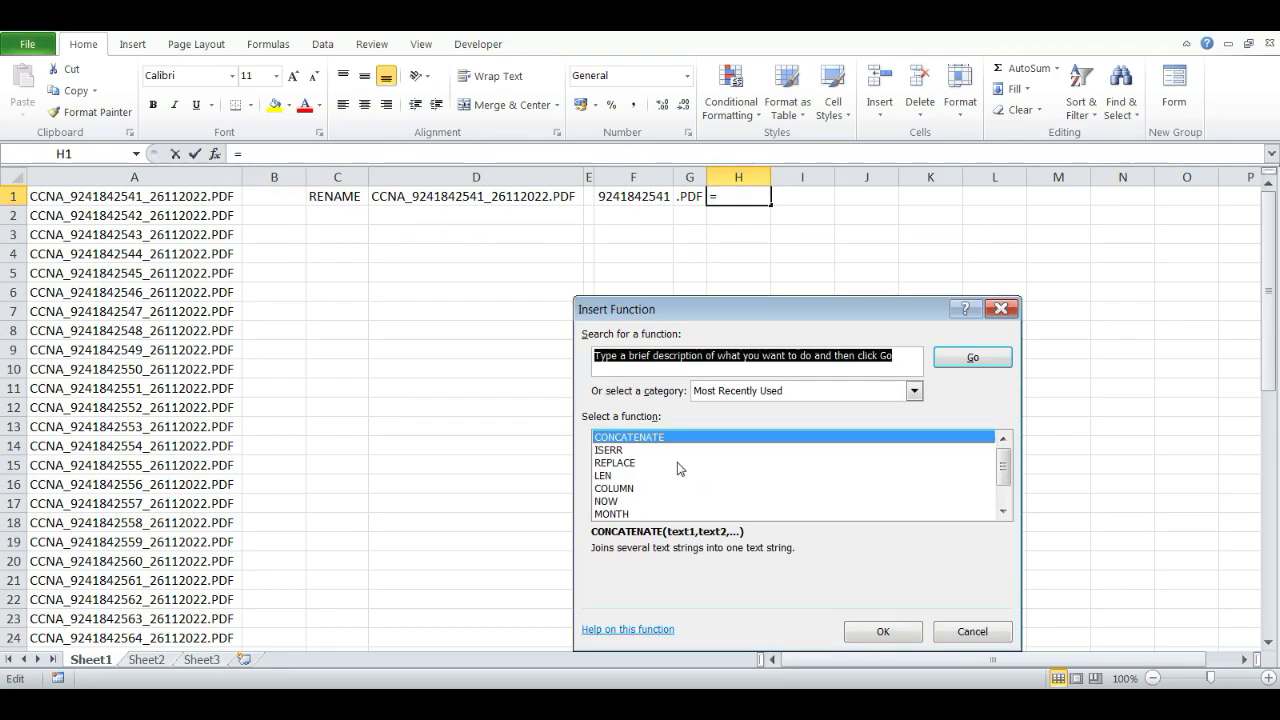
key("Escape")
left_click(214, 153)
left_click(887, 632)
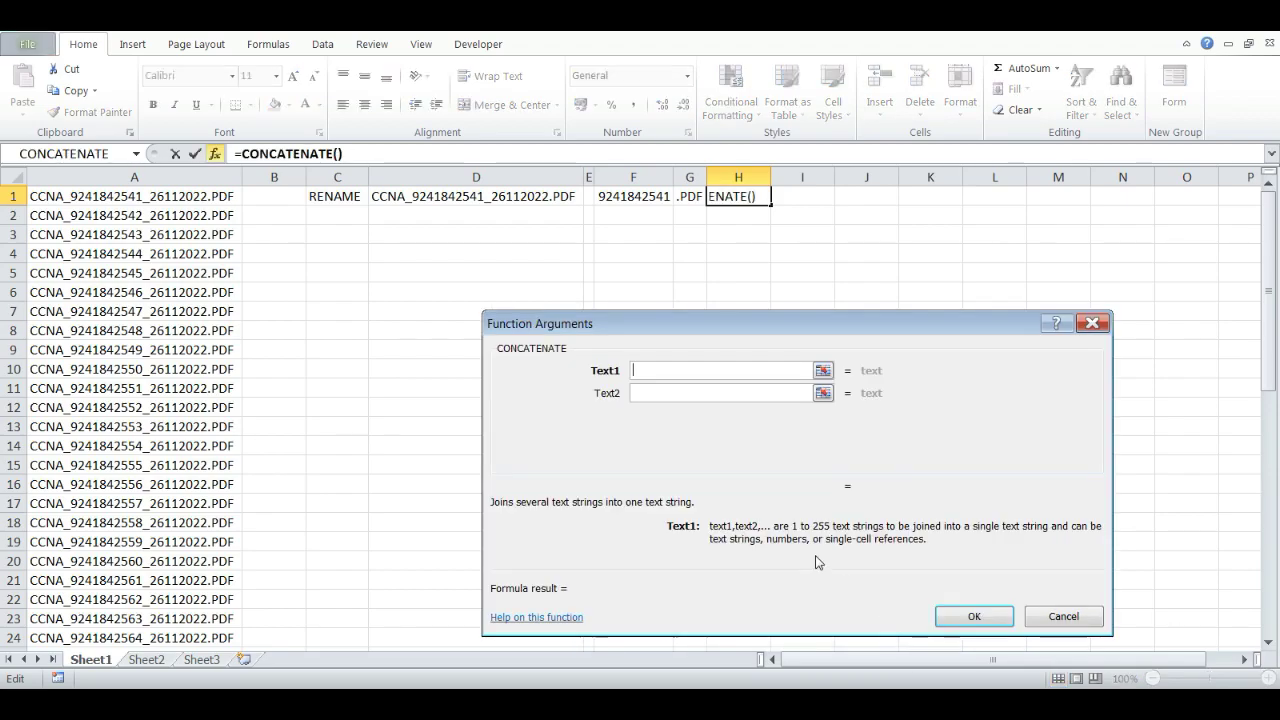
left_click(338, 196)
left_click(662, 390)
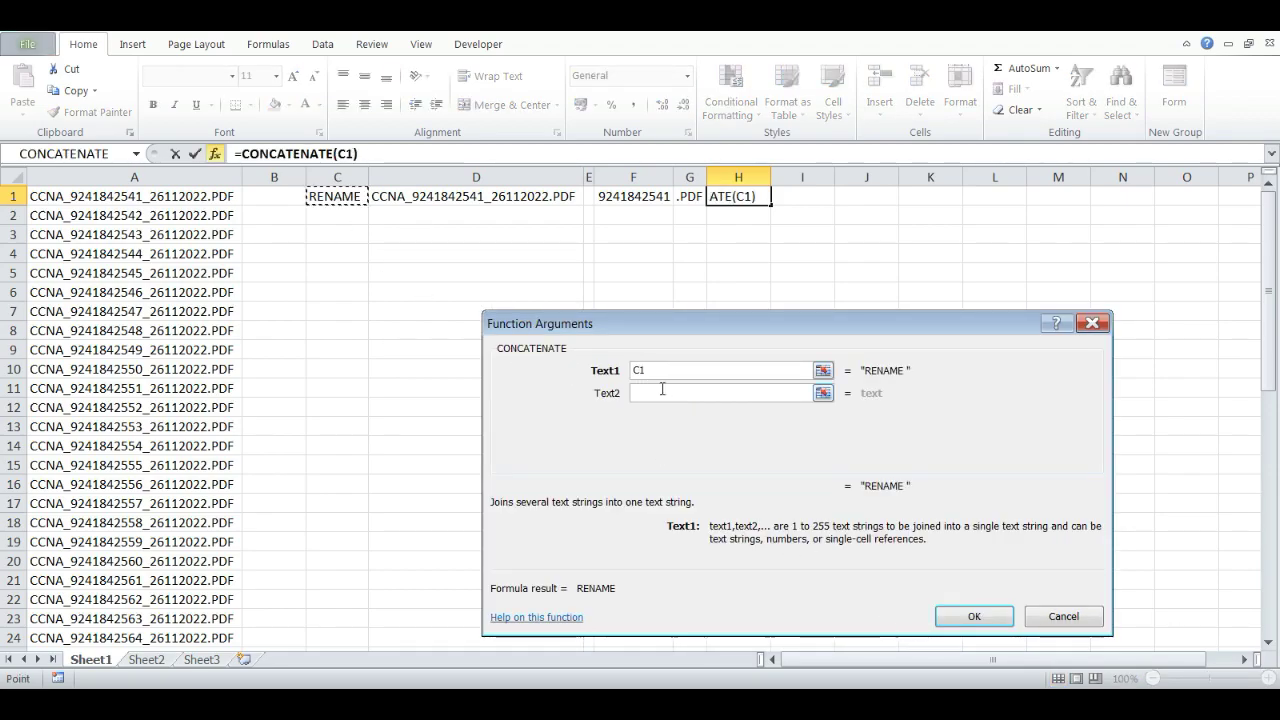
left_click(425, 196)
left_click(661, 416)
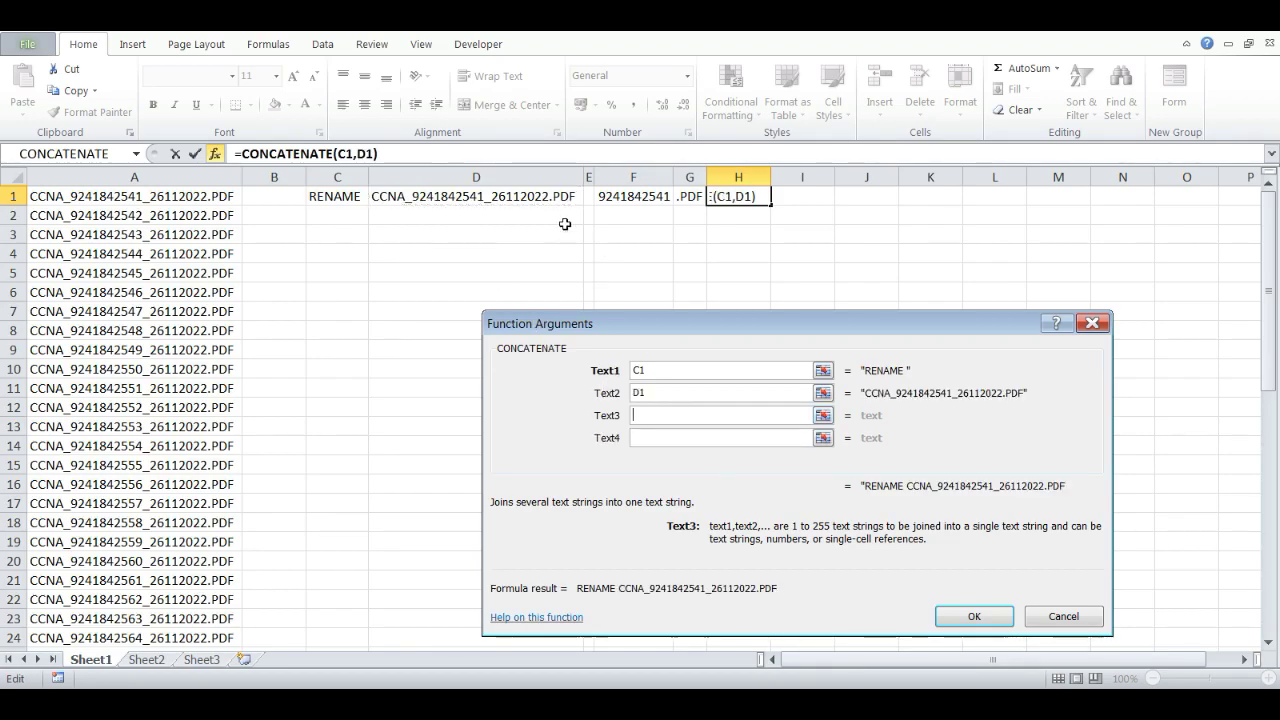
left_click(588, 200)
left_click(667, 436)
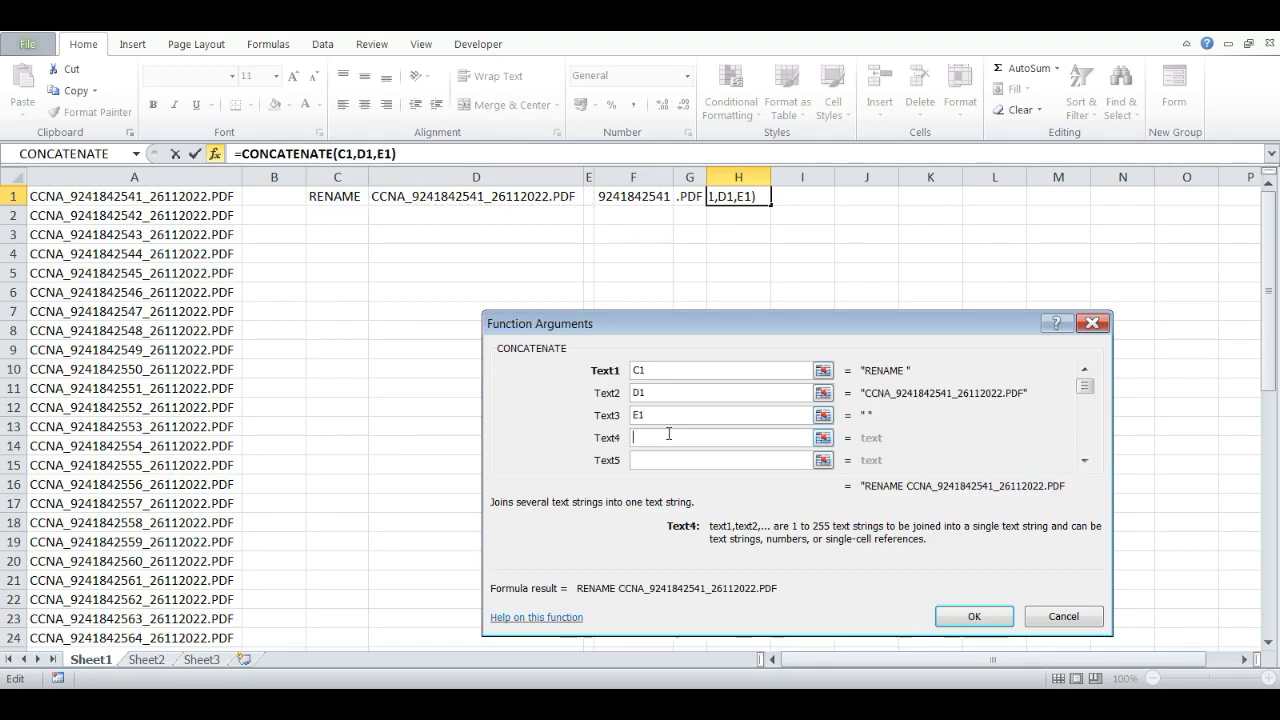
left_click(632, 198)
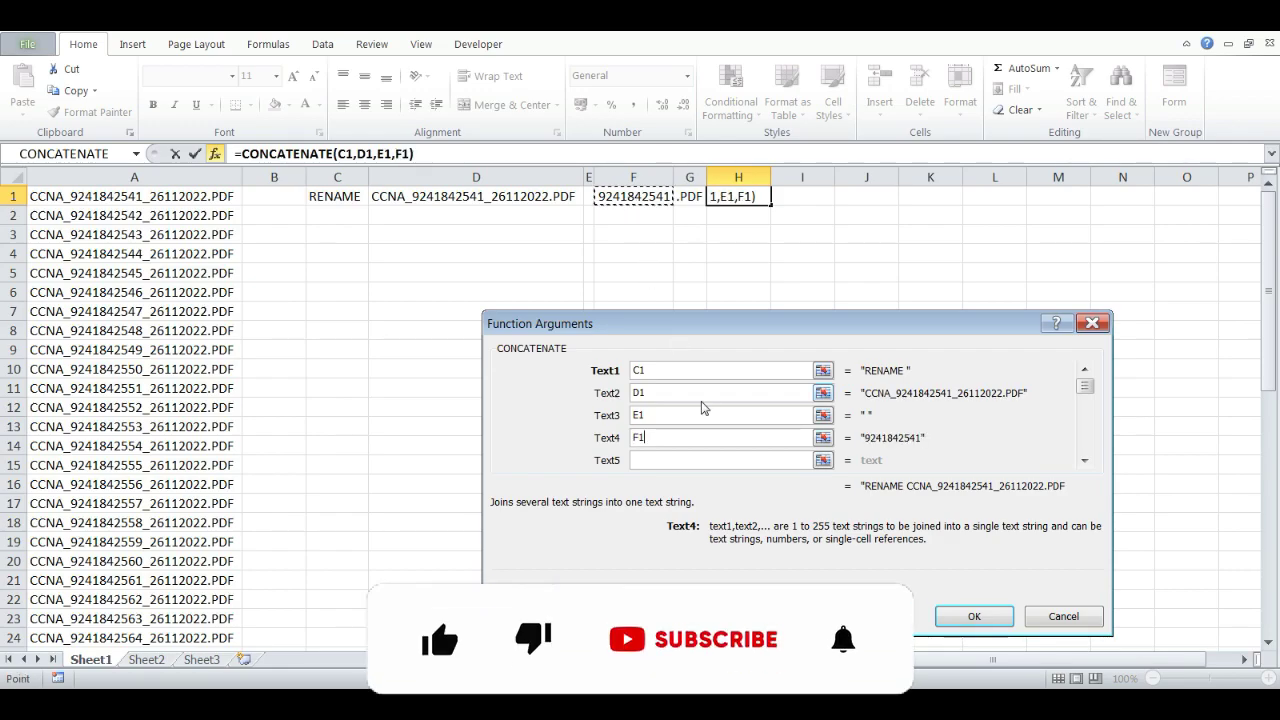
left_click(690, 197)
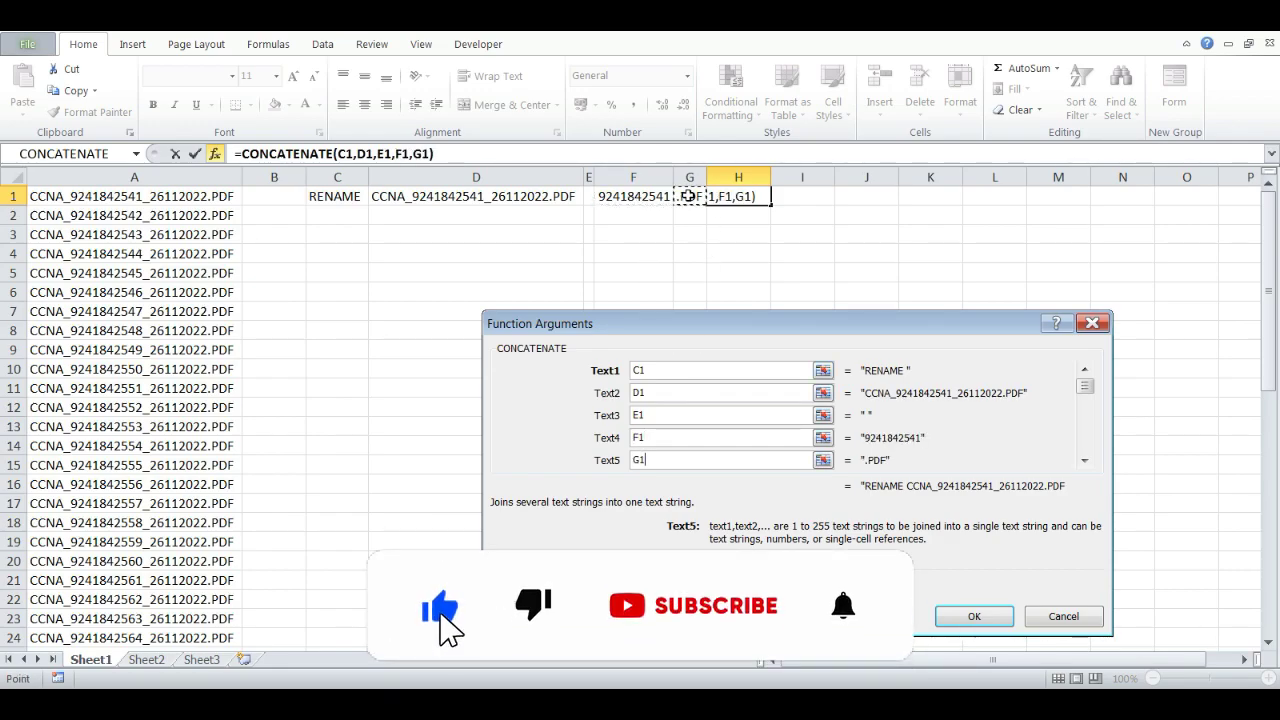
key("Return")
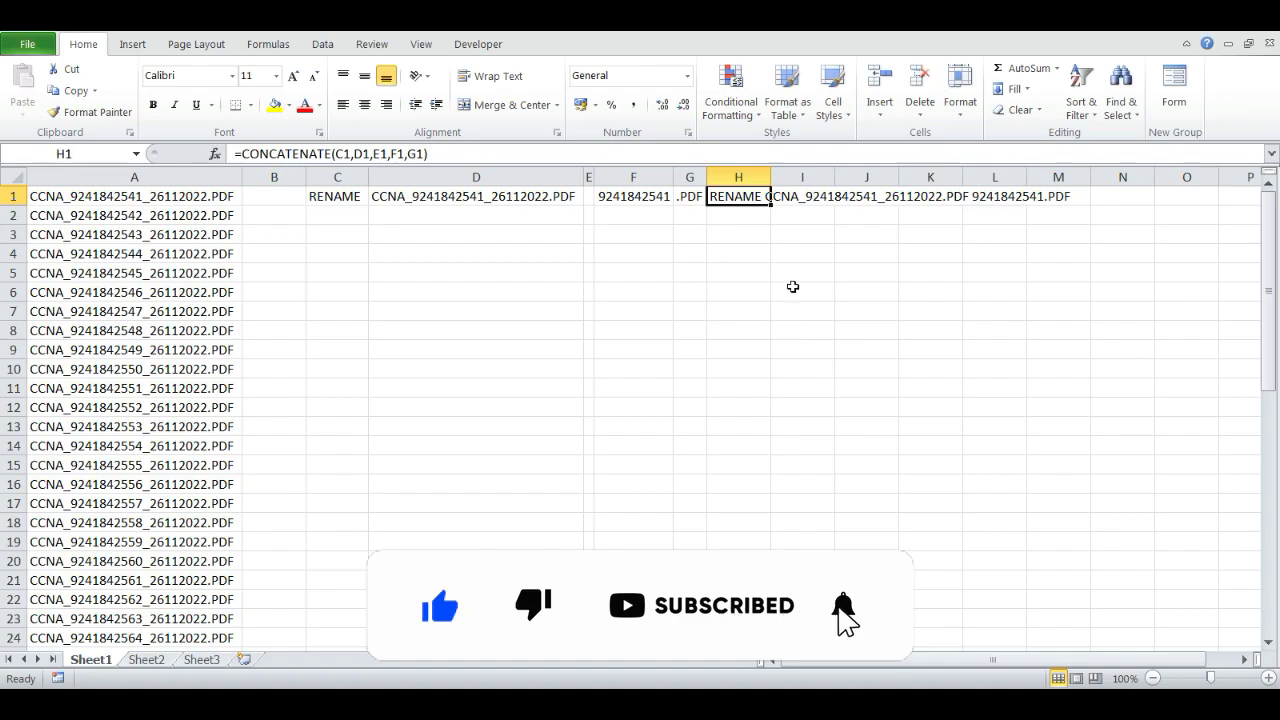
Delete empty column B and fill the row 1 pieces down every PDF row with incrementing numbers
key("Left")
key("Left")
key("Left")
key("Left")
key("Left")
key("shift+Right")
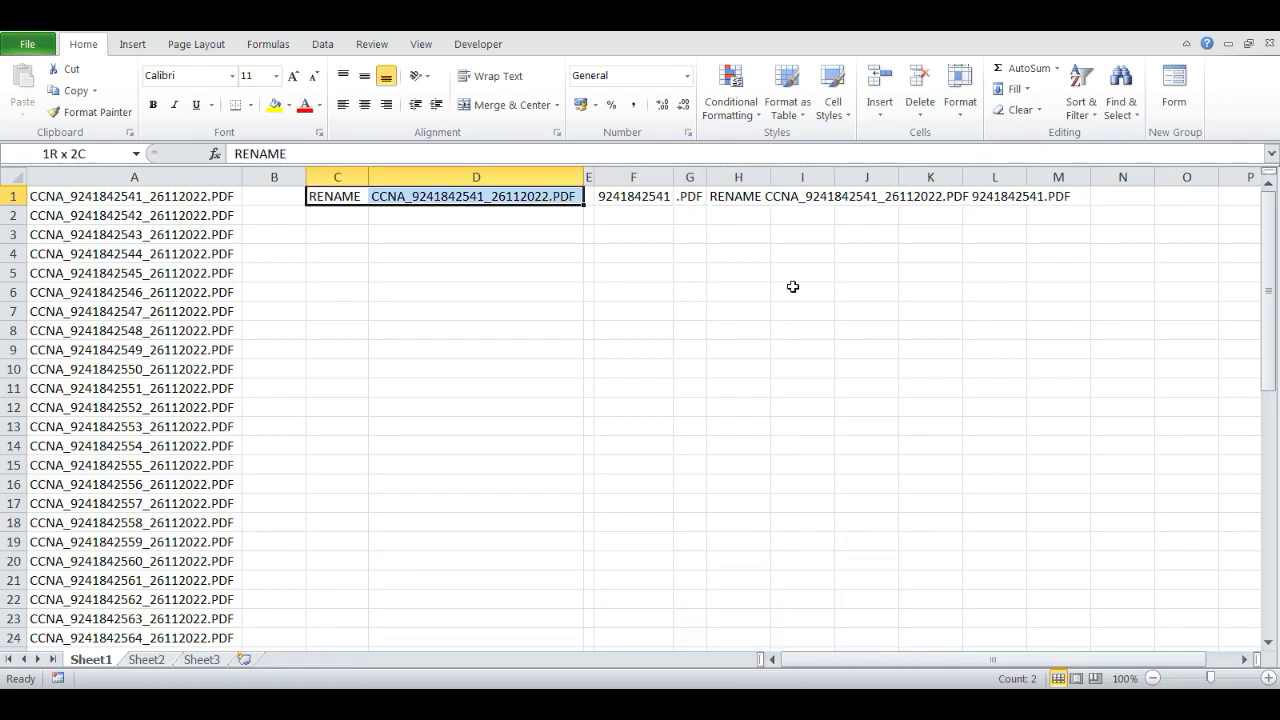
key("shift+Right")
key("ctrl+c")
key("Escape")
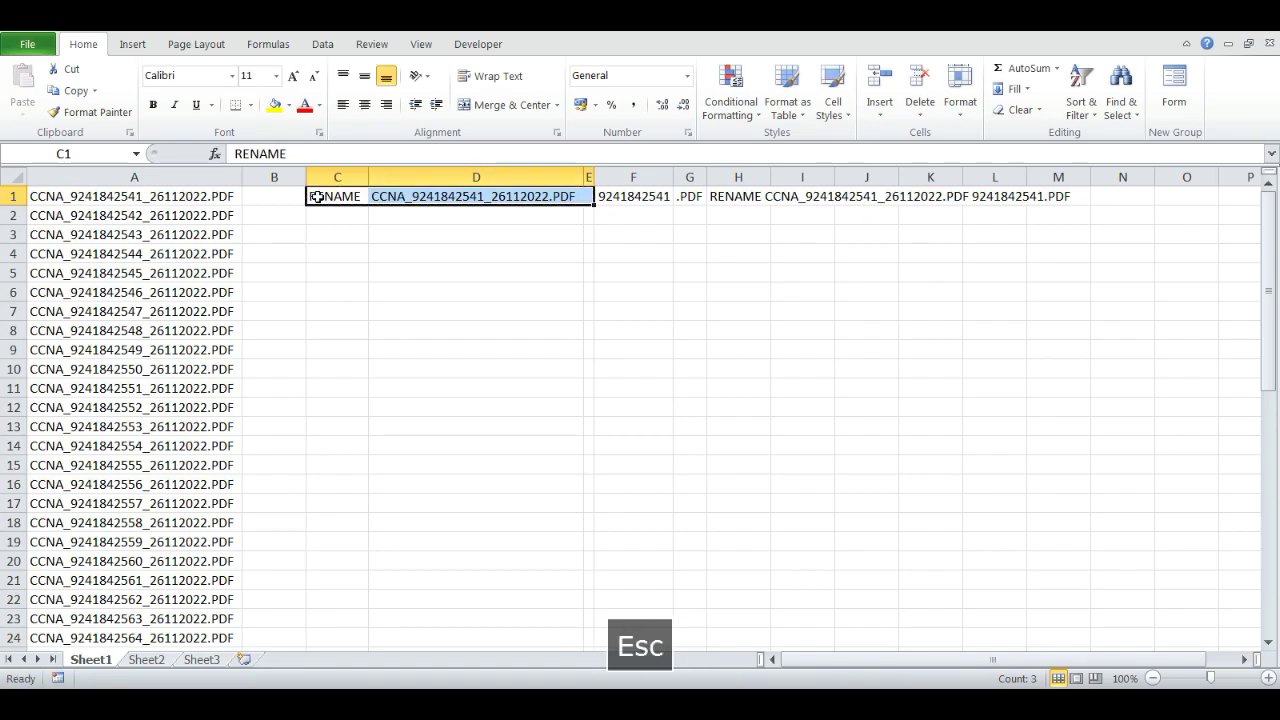
left_click(294, 176)
key("ctrl+minus")
left_click(700, 197, "shift")
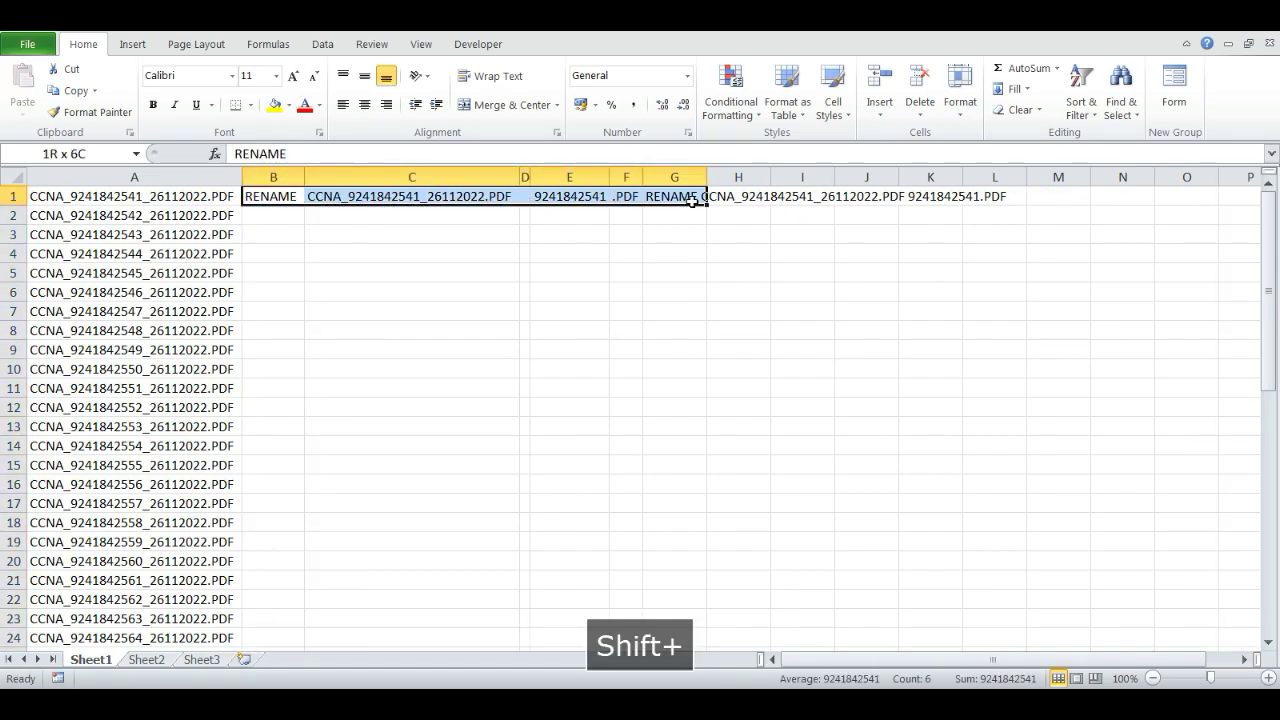
double_click(708, 203)
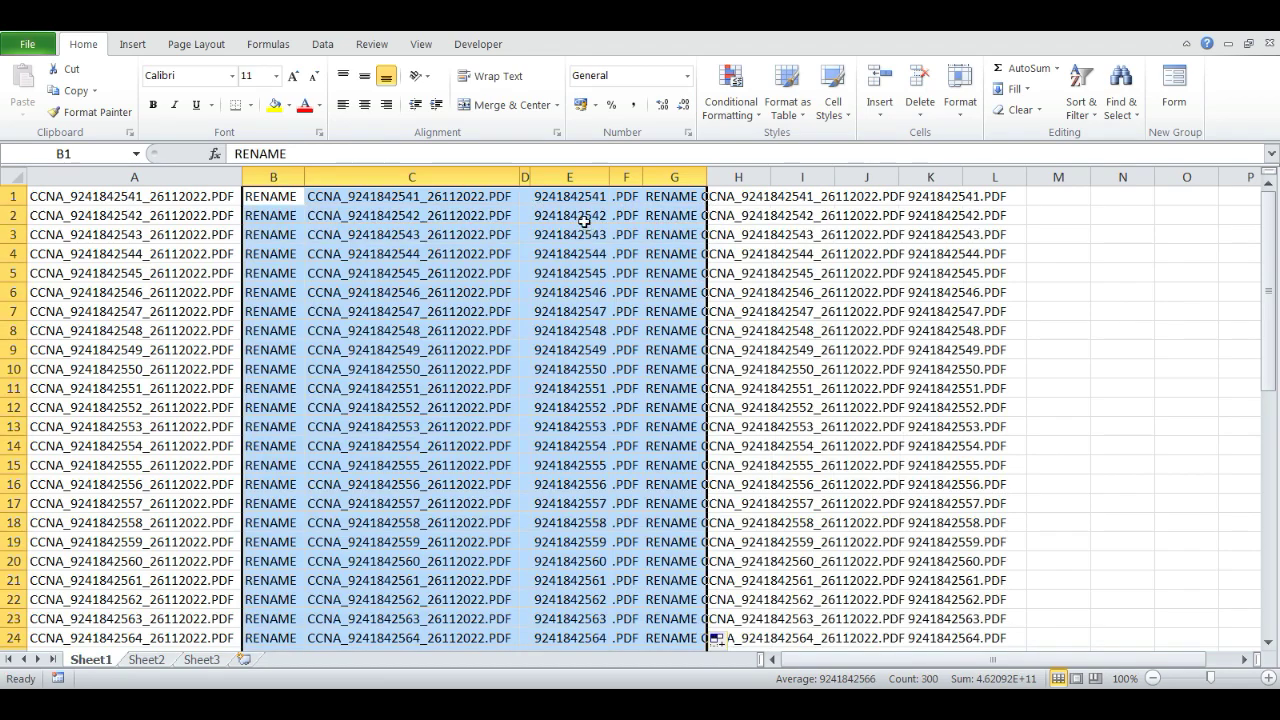
left_click(581, 196)
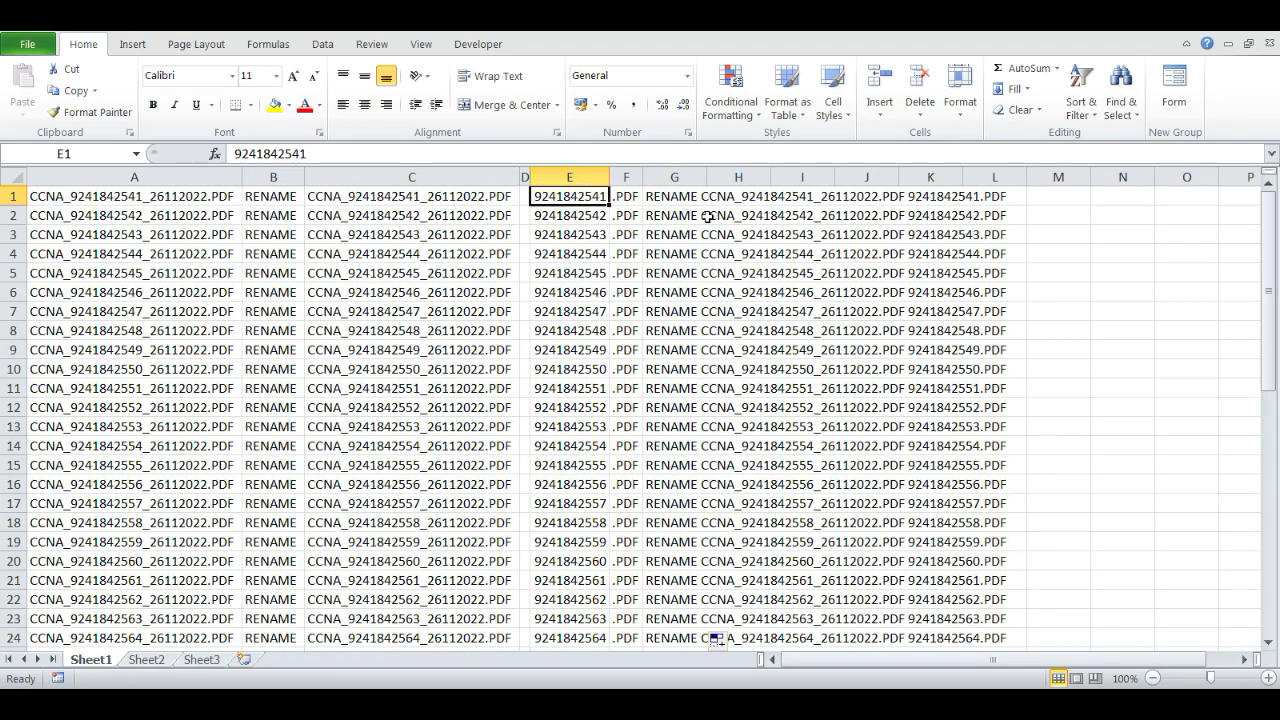
key("Right")
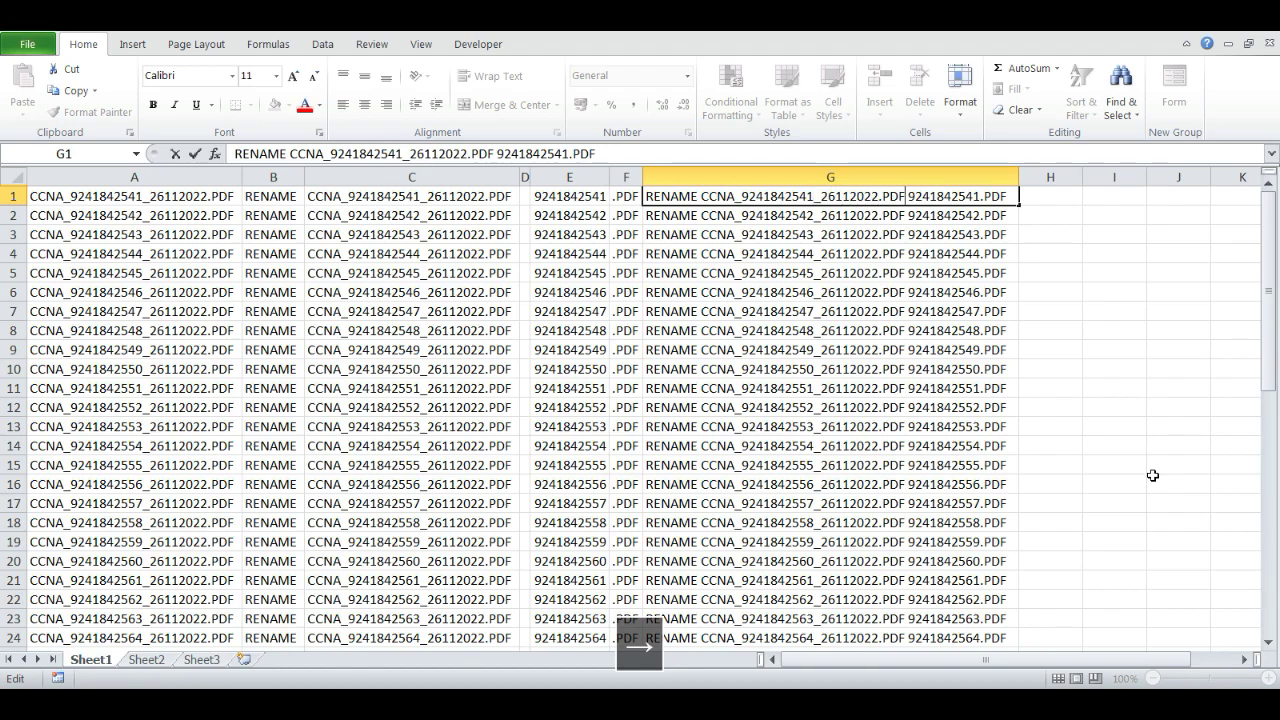
Inspect the G1 command, then copy G1:G50 and switch to the blank Notepad window
key("ctrl+shift+Left")
key("Left")
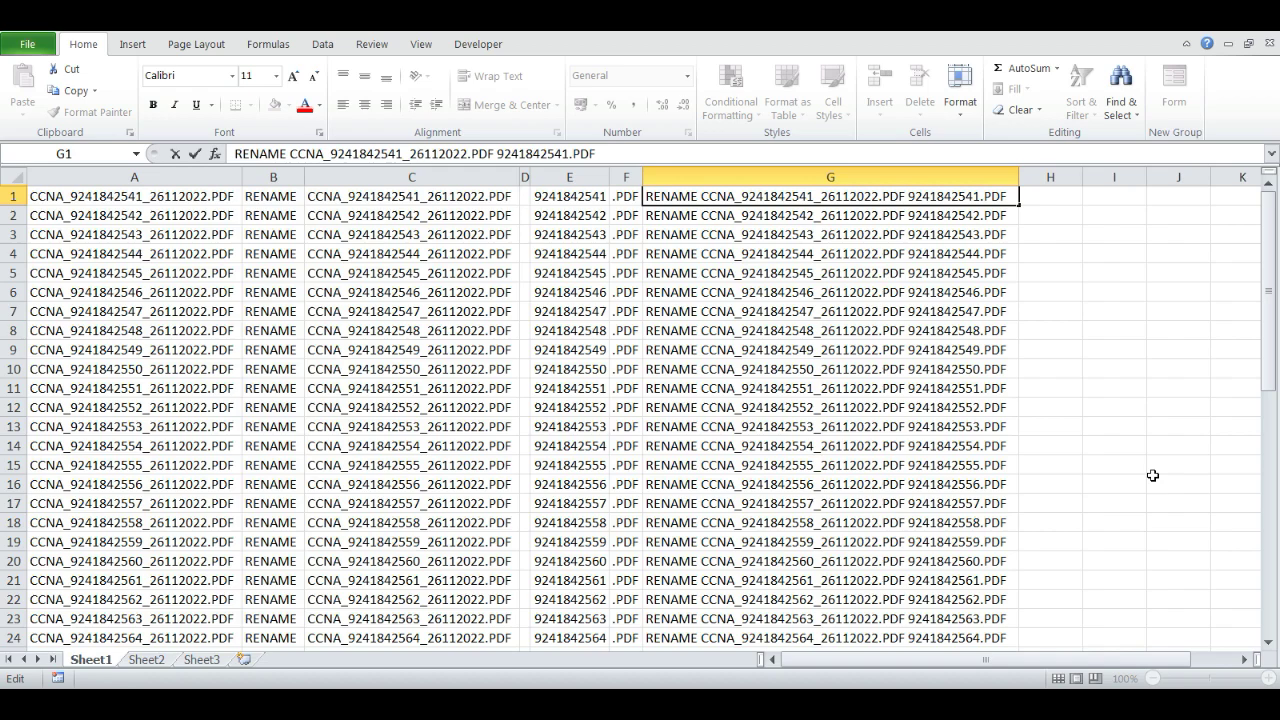
key("shift+Right")
key("shift+Right")
key("shift+Right")
key("shift+Right")
key("shift+Right")
key("shift+Right")
key("shift+Right")
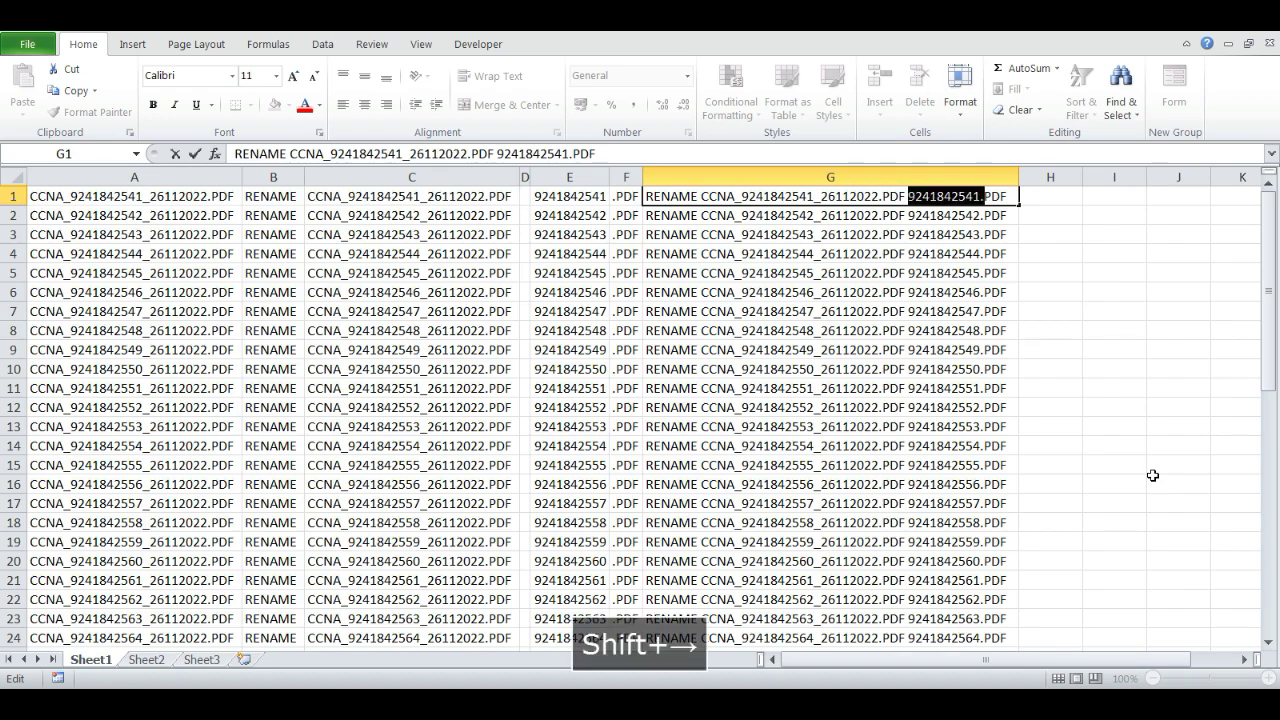
key("shift+Right")
key("ctrl+1")
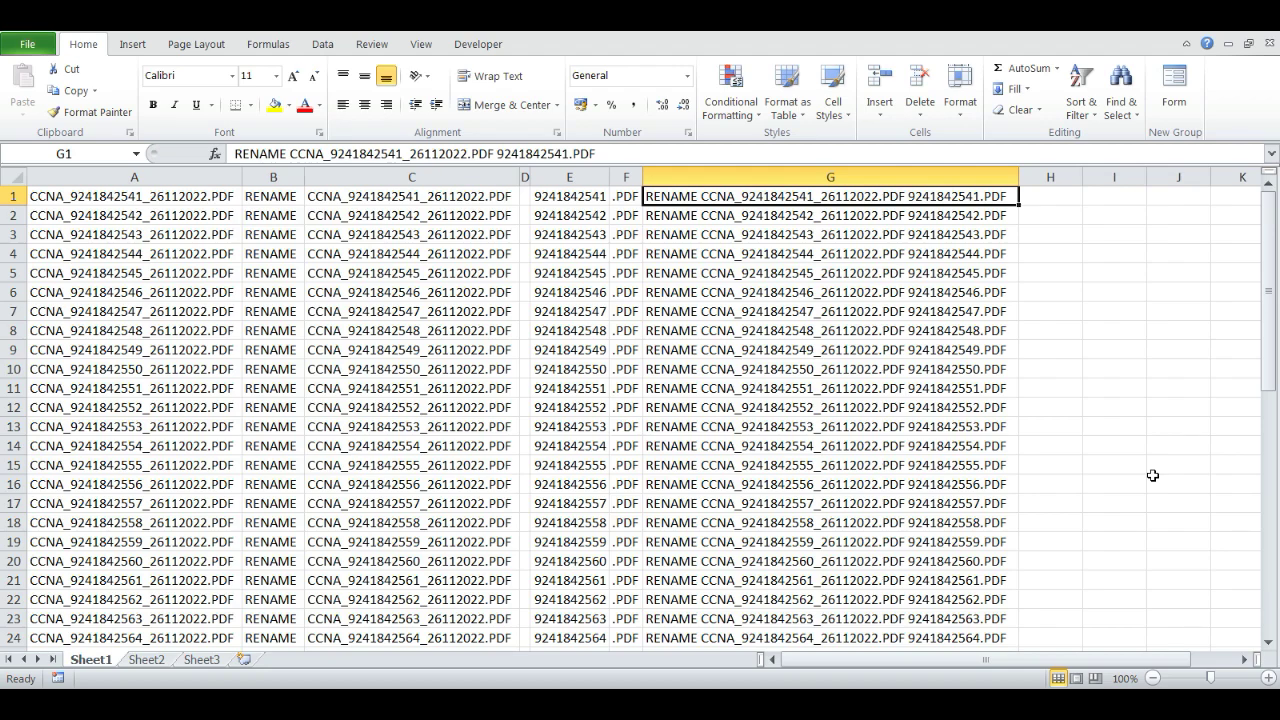
key("ctrl+shift+Down")
key("ctrl+c")
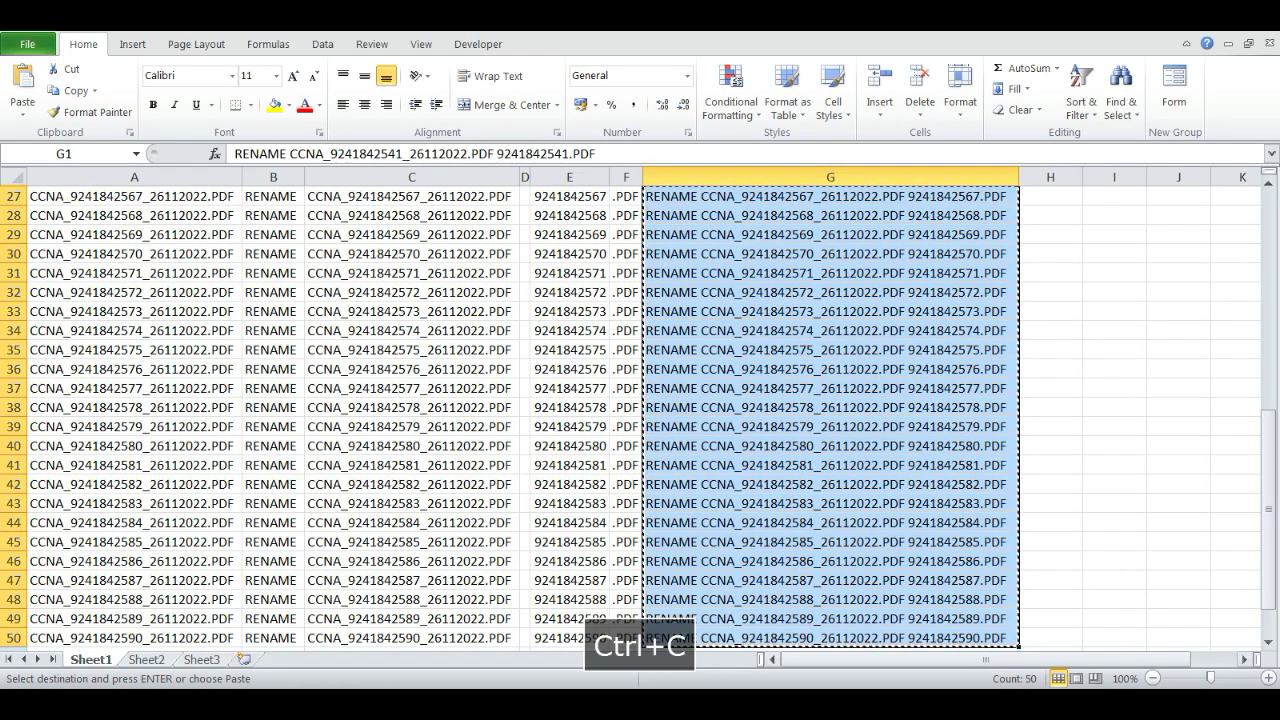
key("alt+Tab")
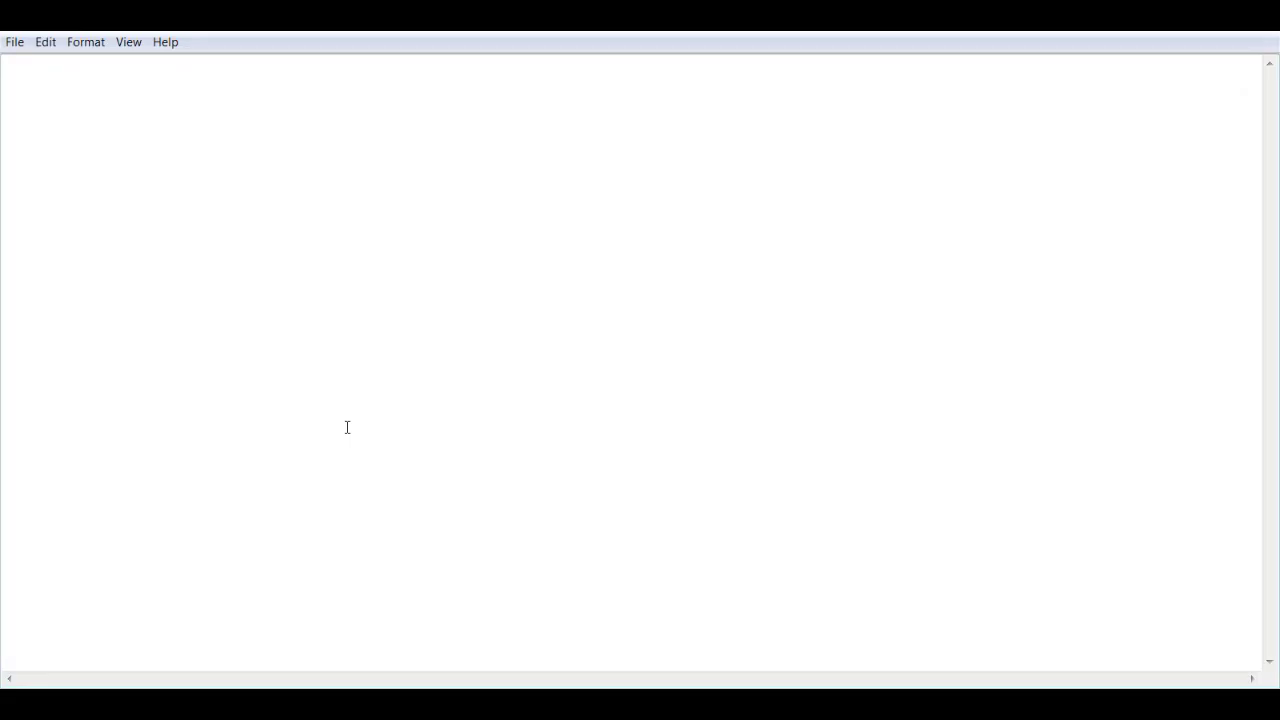
Paste the fifty RENAME commands into Notepad and save into the PDF folder
key("ctrl+v")
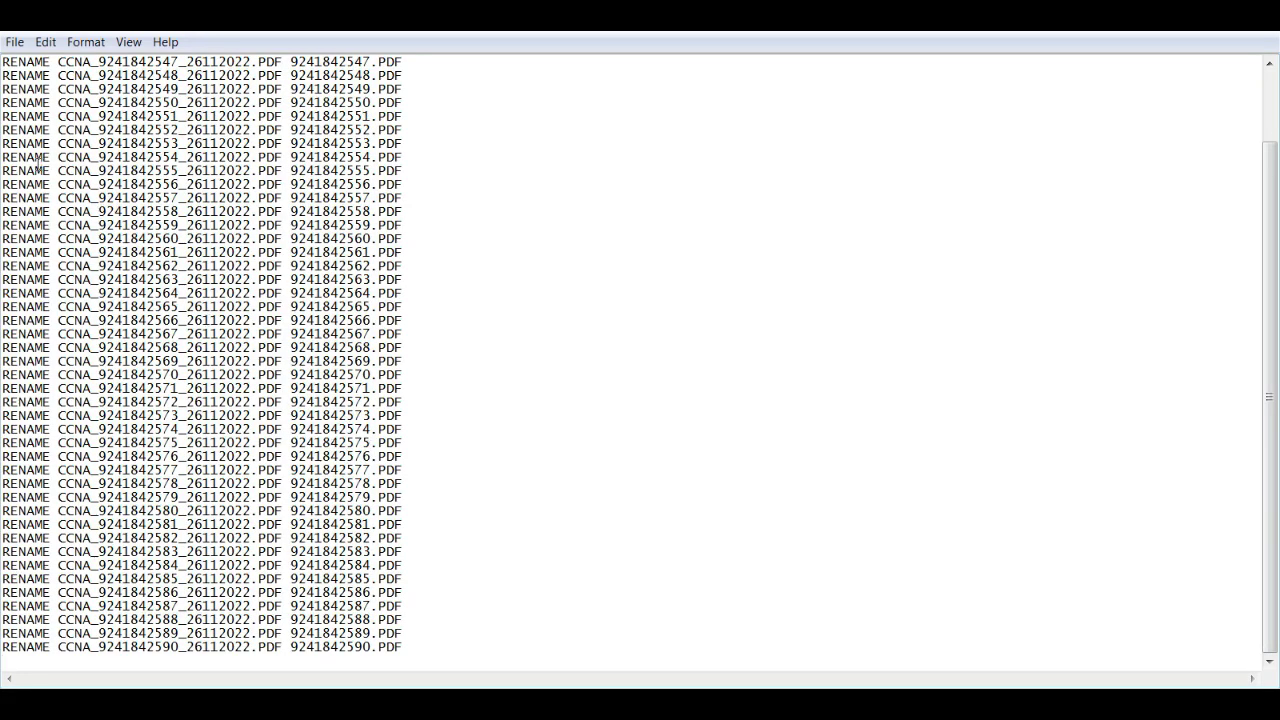
left_click(14, 42)
left_click(37, 103)
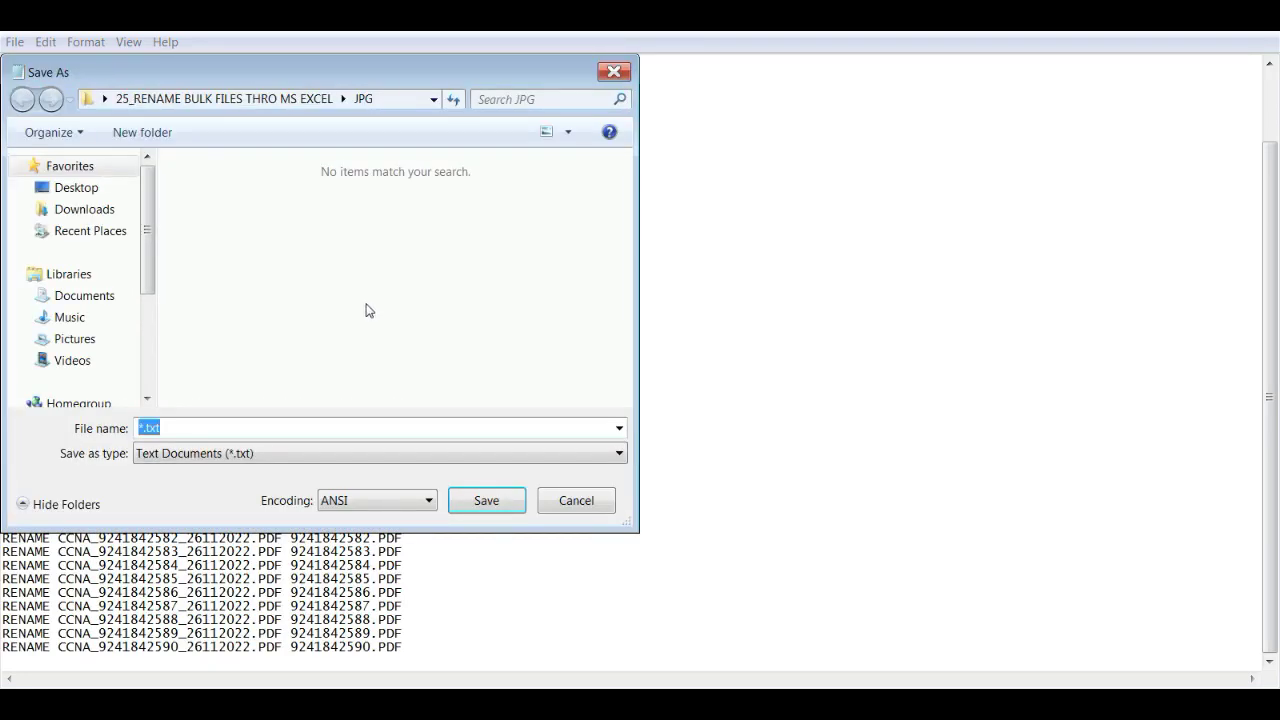
left_click(342, 303)
key("BackSpace")
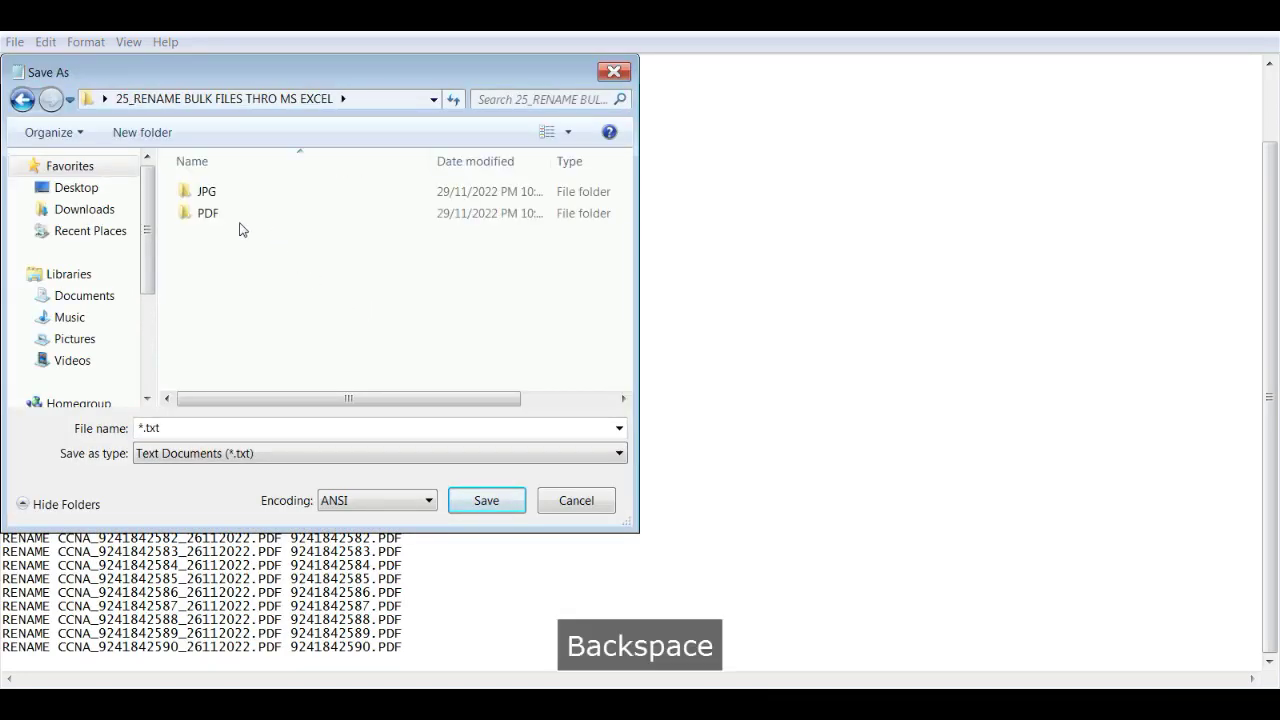
double_click(206, 211)
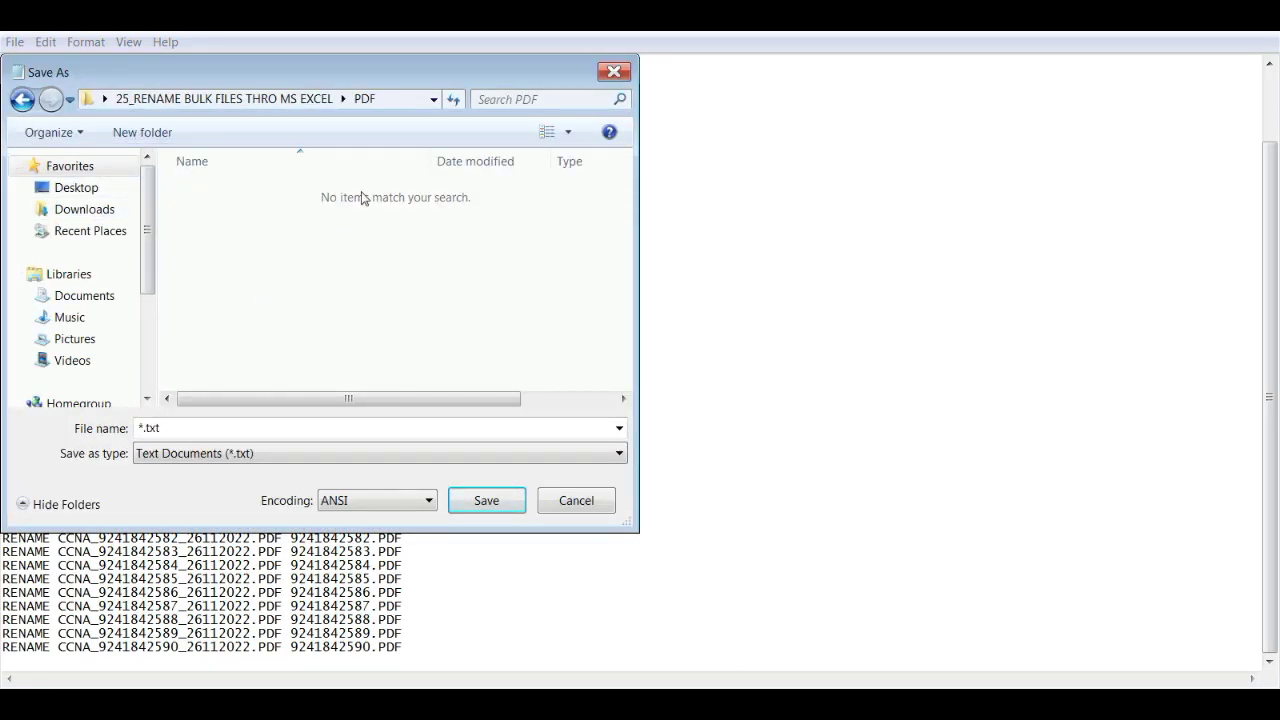
Save the script under the file name 1RENAME.CMD
left_click_drag(192, 427, 113, 432)
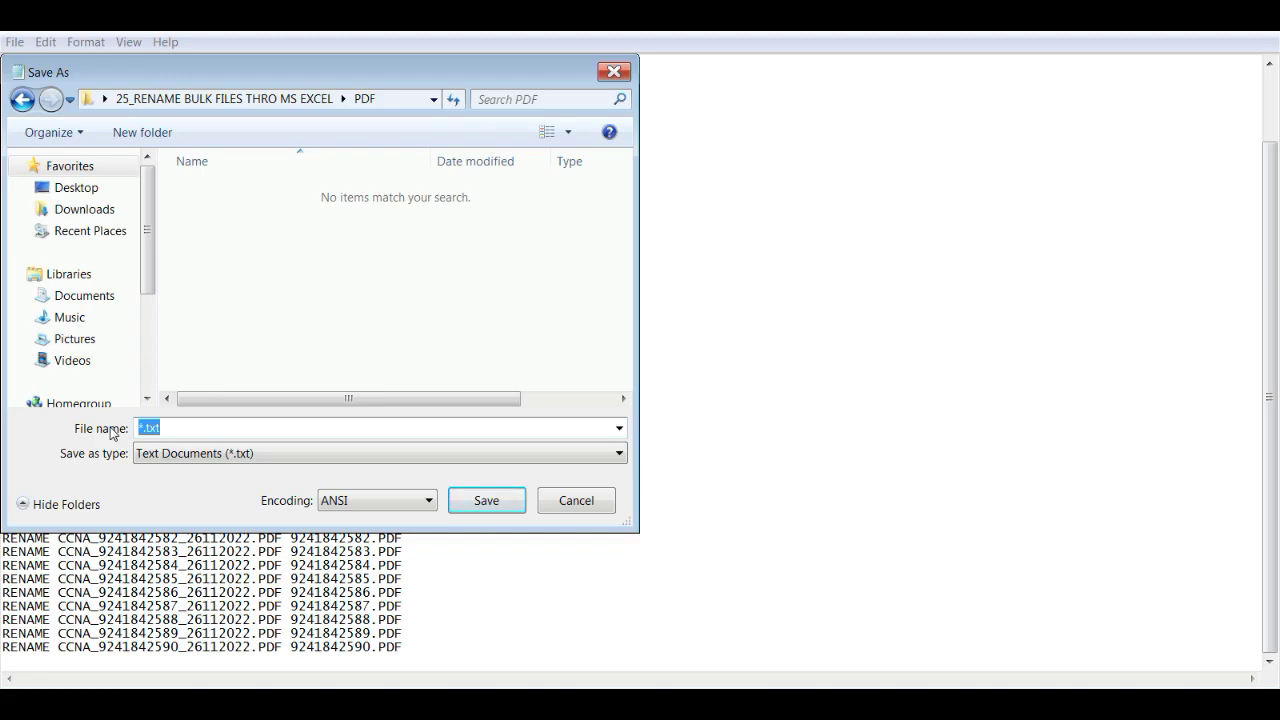
type("1REMA")
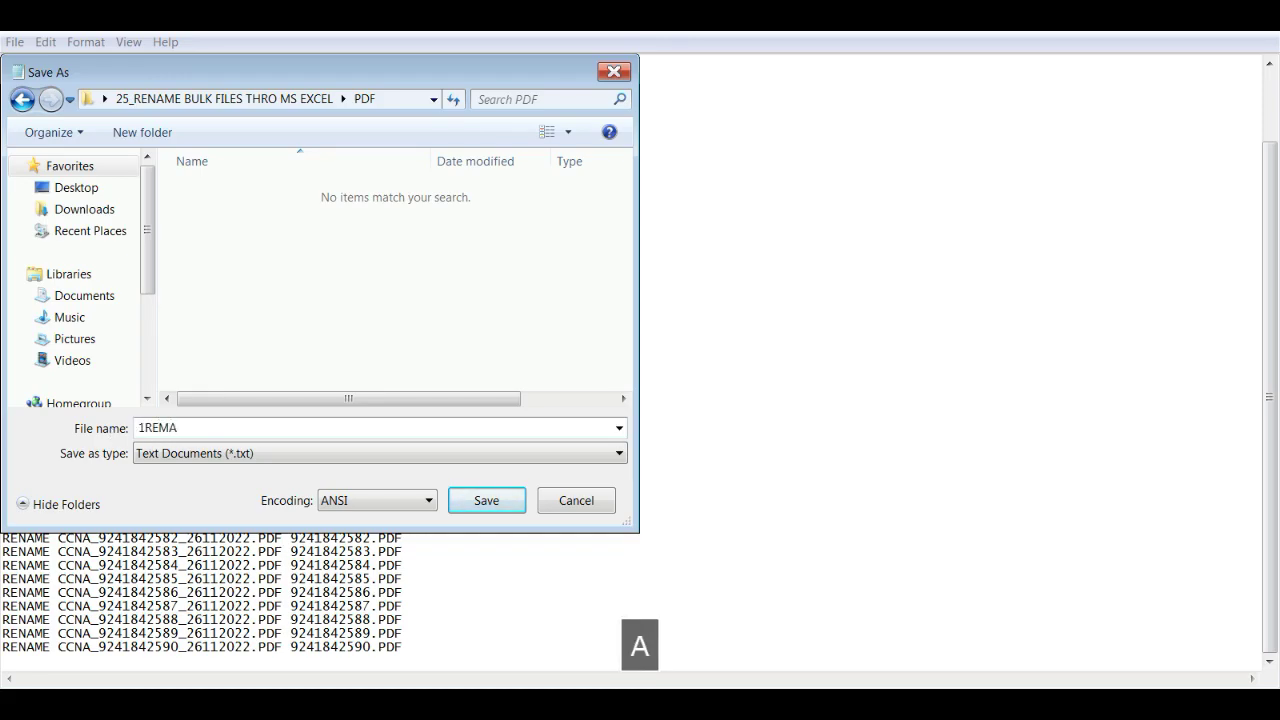
key("BackSpace")
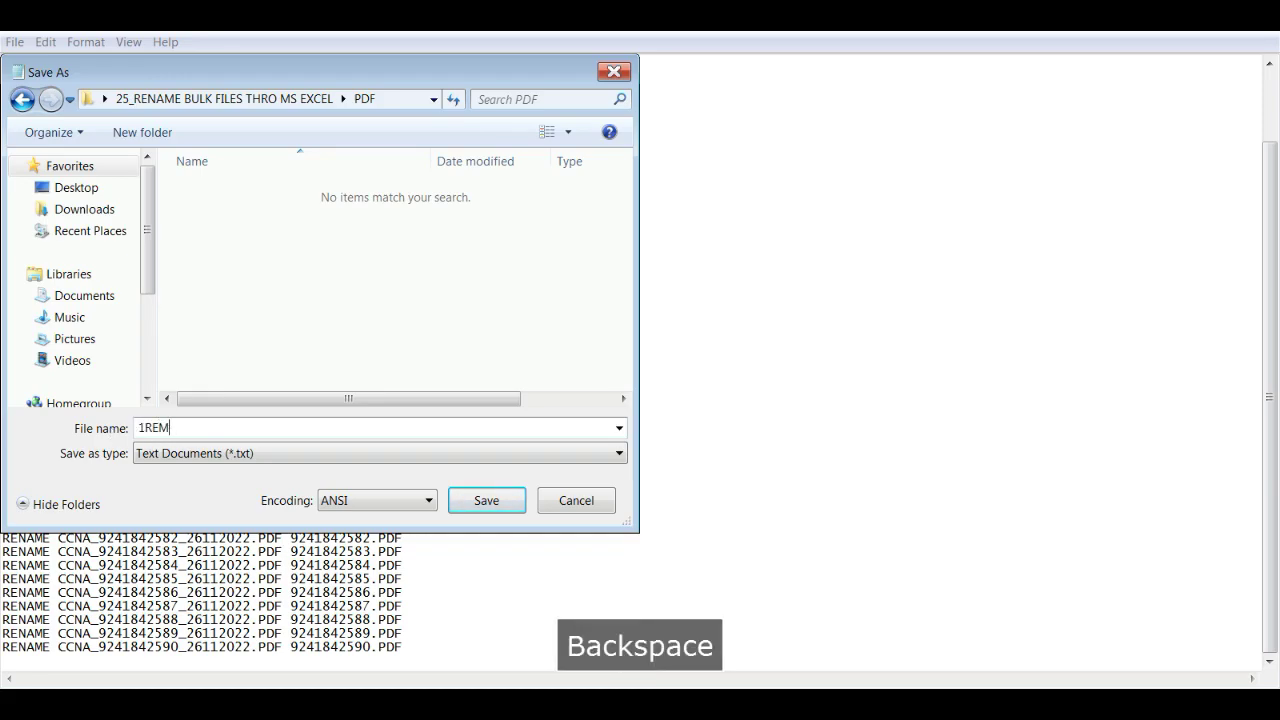
type("NAME.CMD")
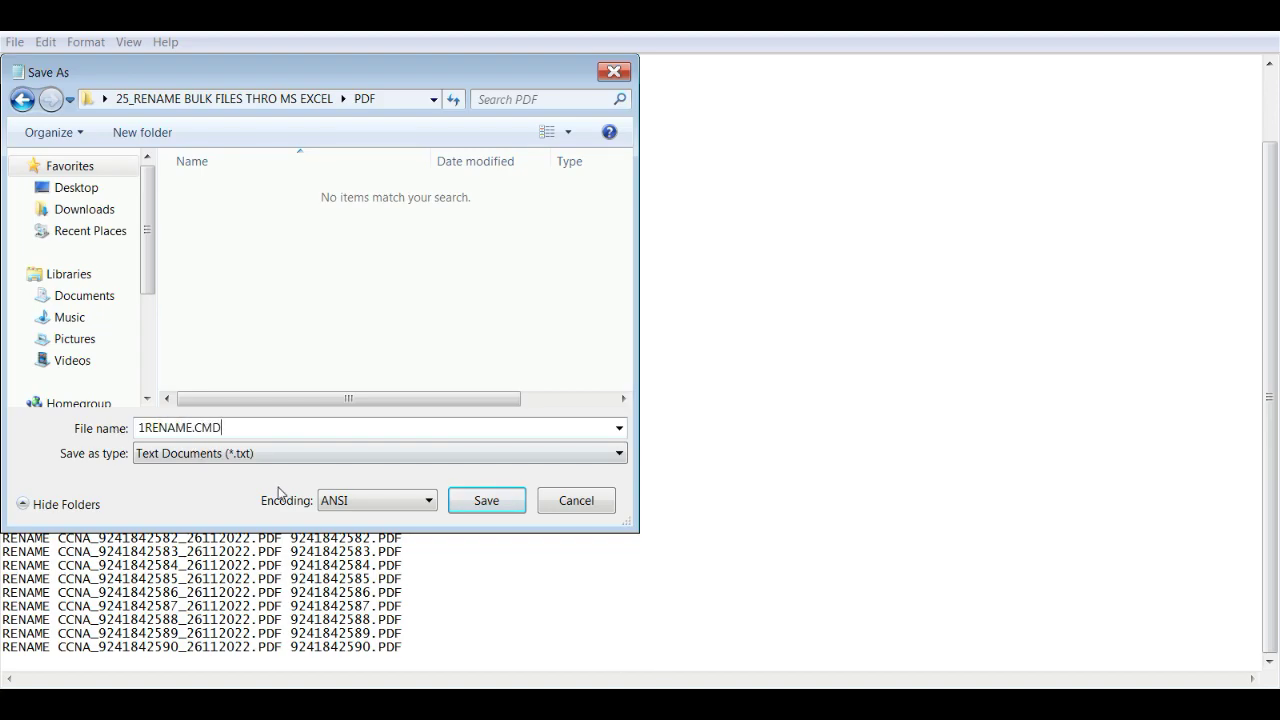
left_click(464, 509)
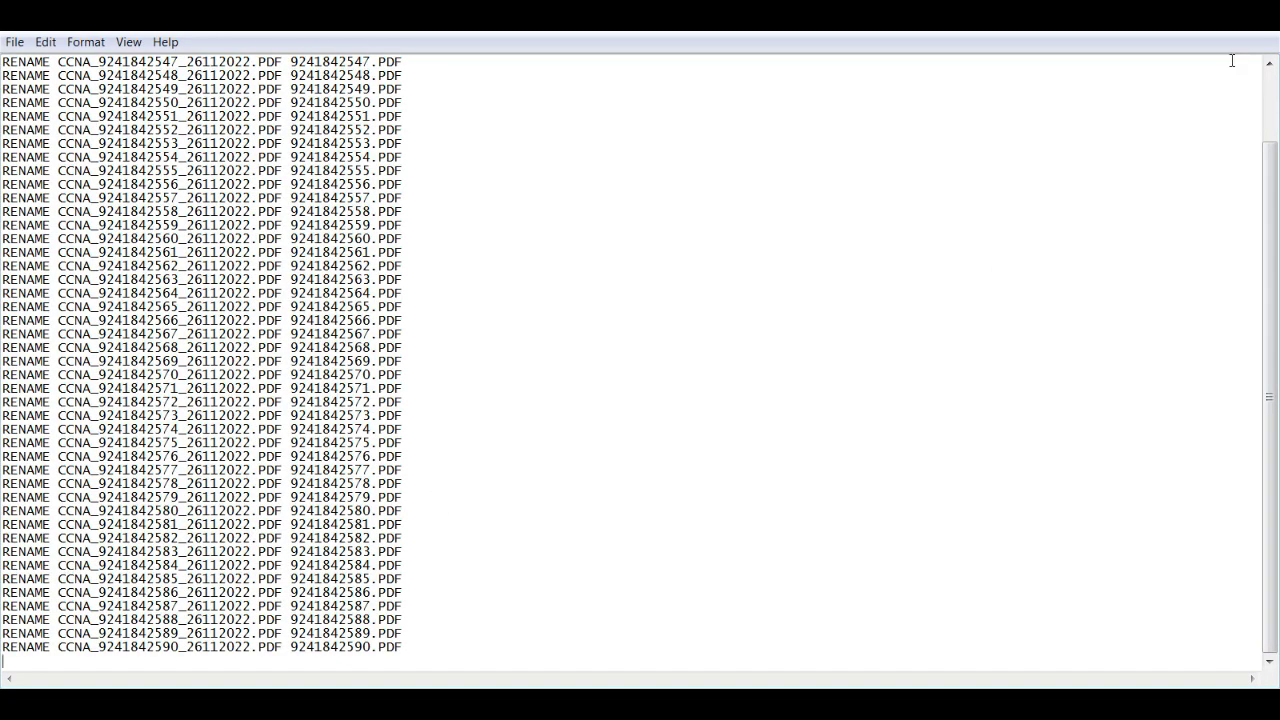
left_click(1252, 36)
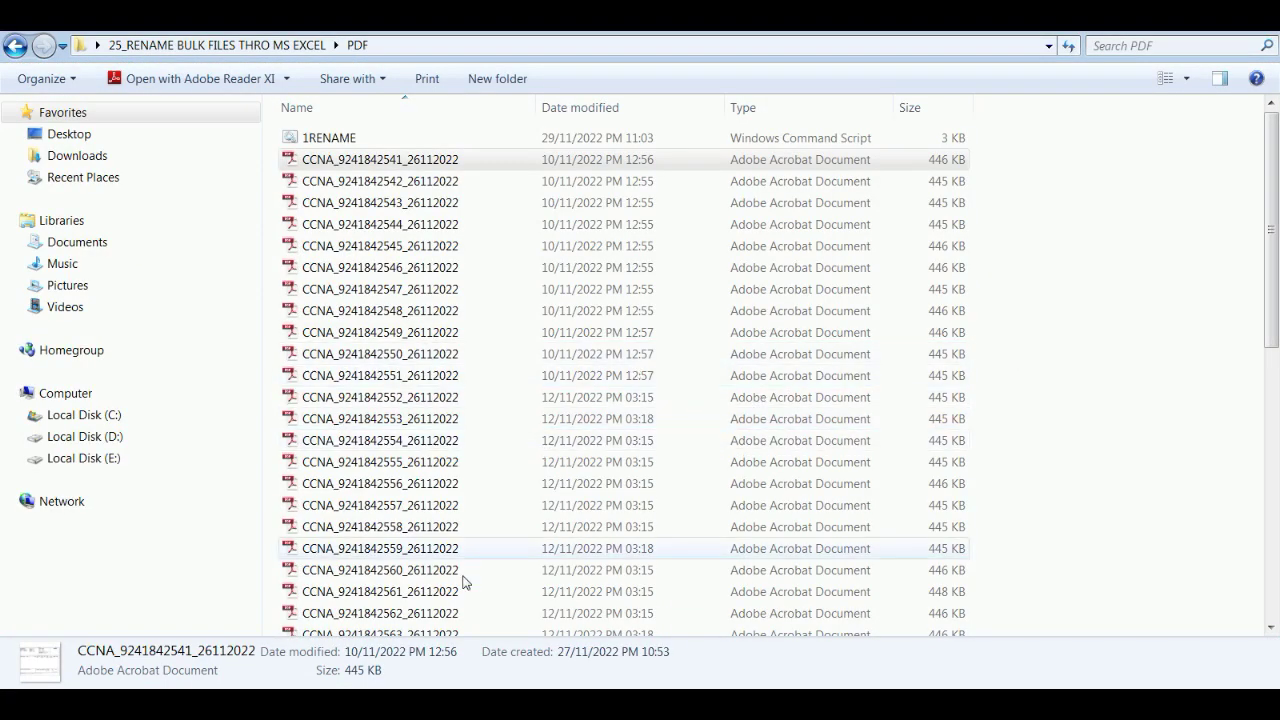
double_click(338, 141)
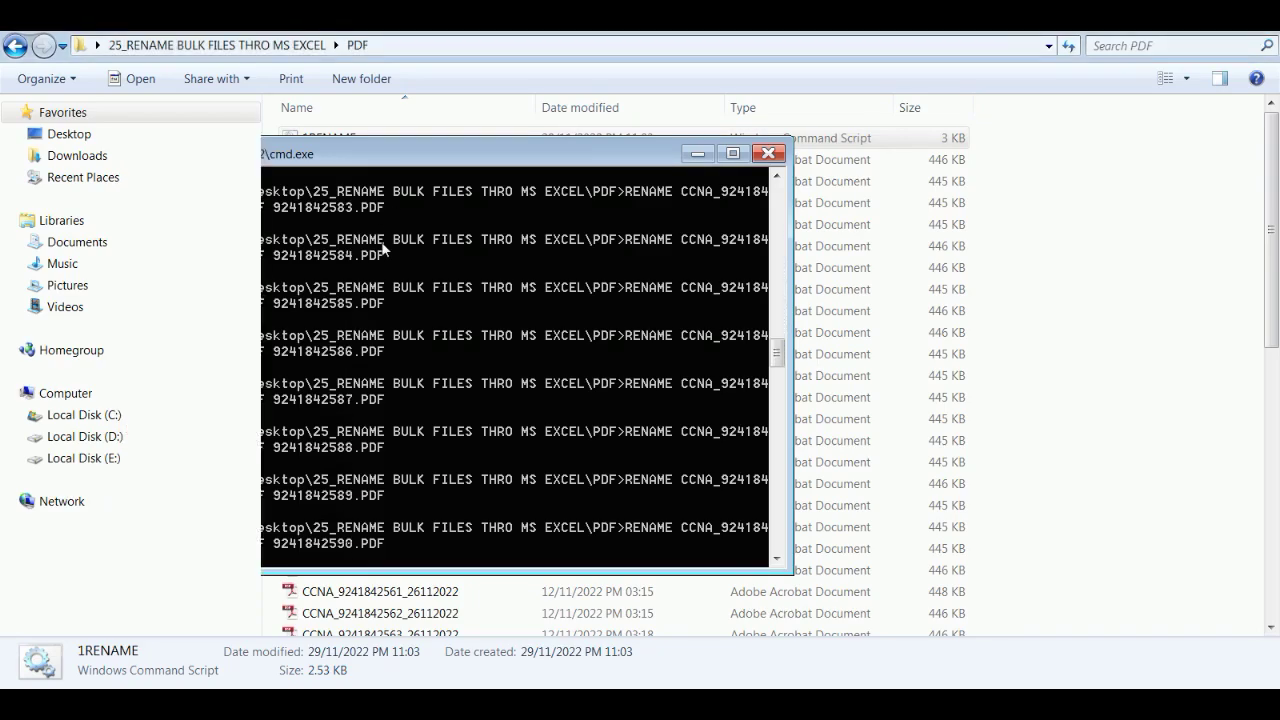
left_click(362, 163)
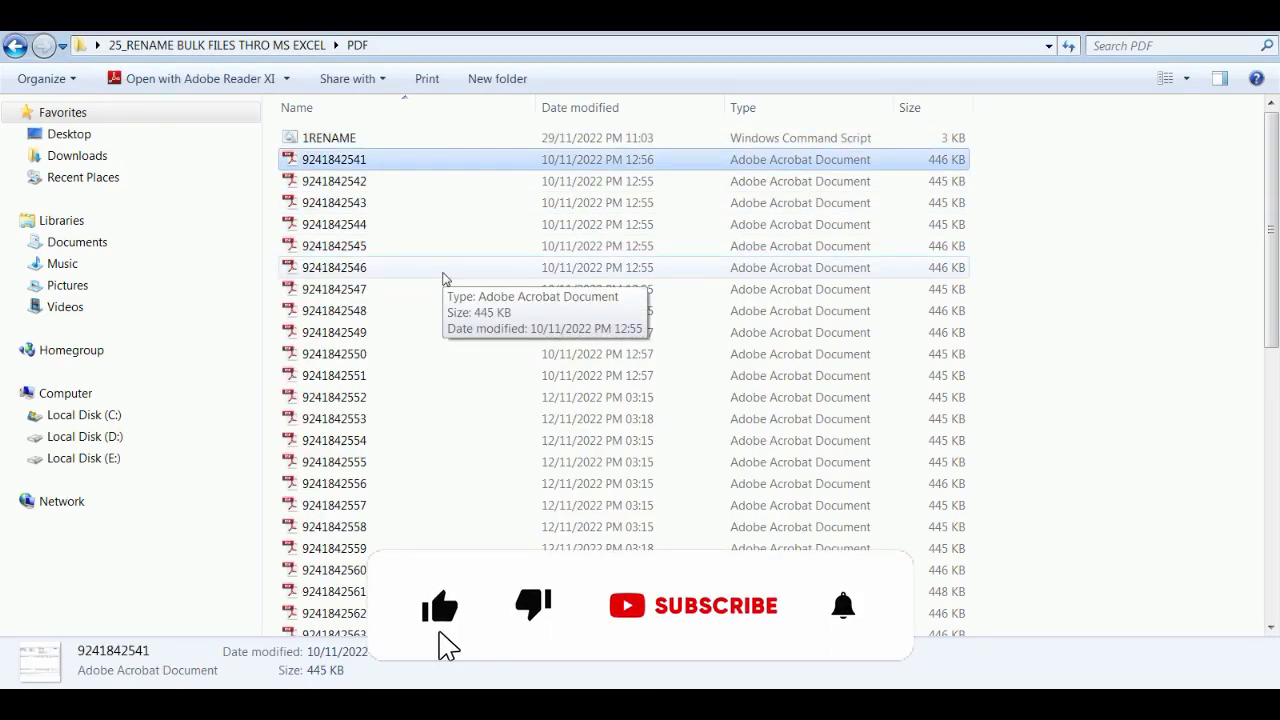
scroll(401, 247, "down", 9)
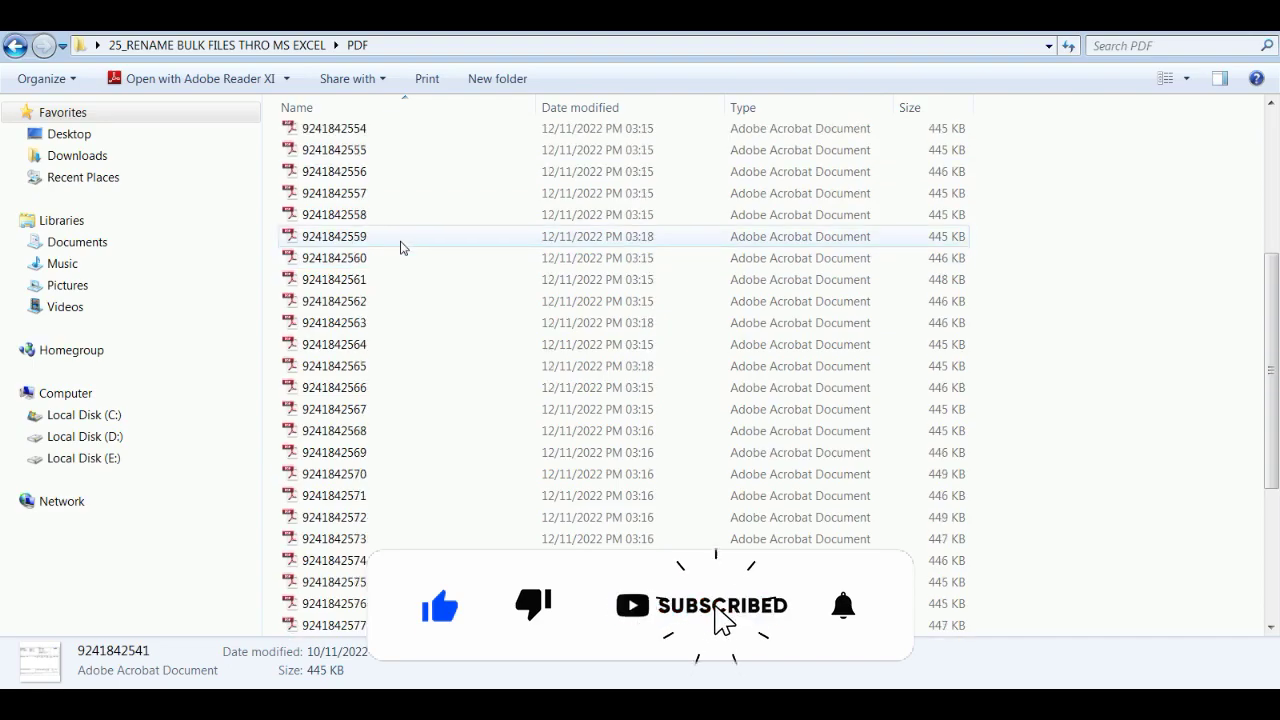
scroll(415, 487, "up", 9)
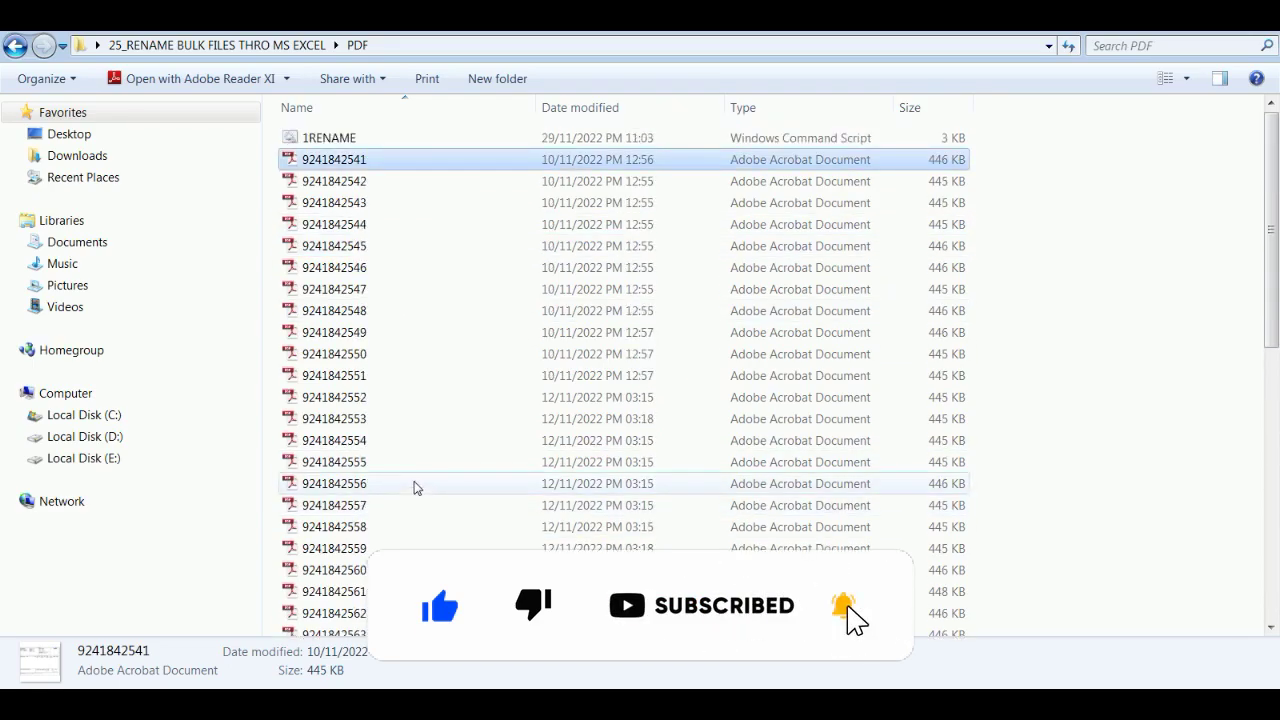